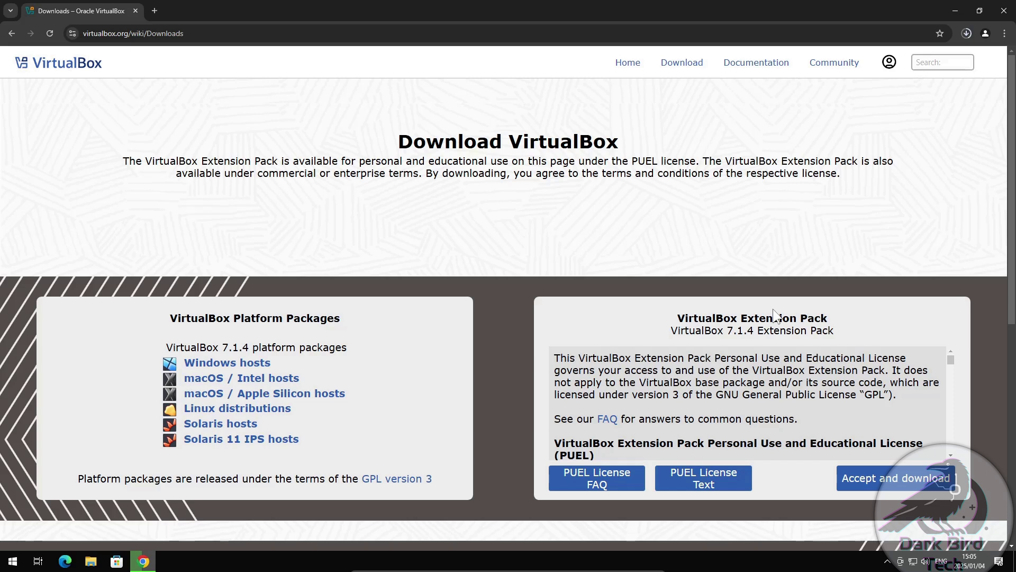
- Accept the license to download the VirtualBox 7.1.4 Extension Pack and close the browser
left_click(902, 492)
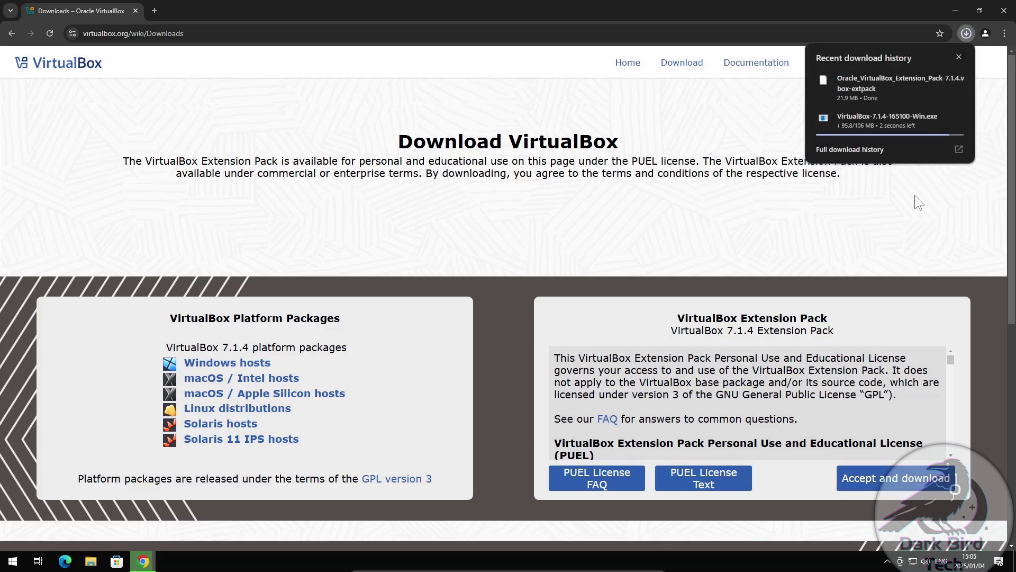
left_click(1003, 14)
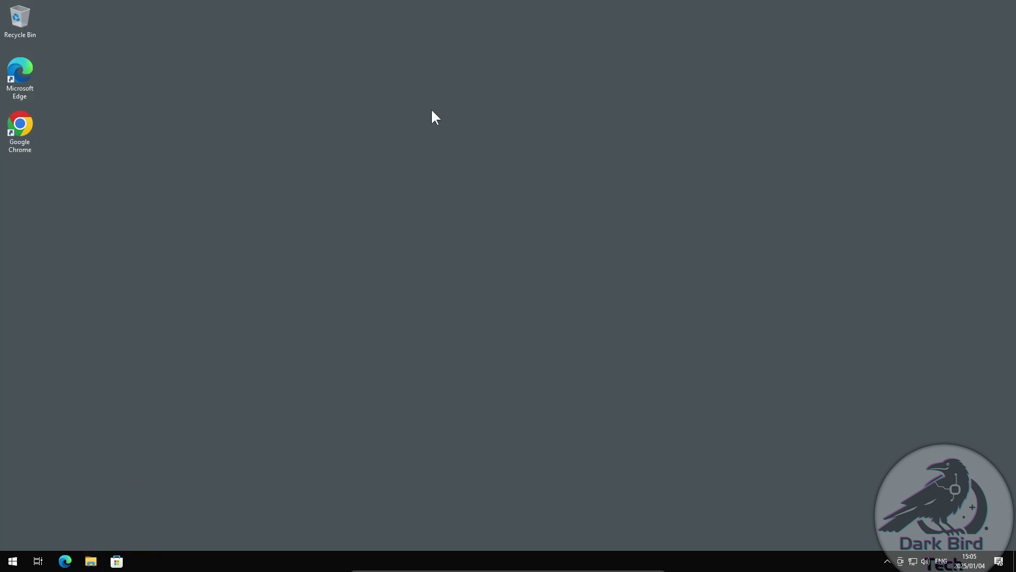
- Open the Downloads folder in File Explorer and launch the VirtualBox-7.1.4-165100-Win installer
key("super+e")
double_click(472, 193)
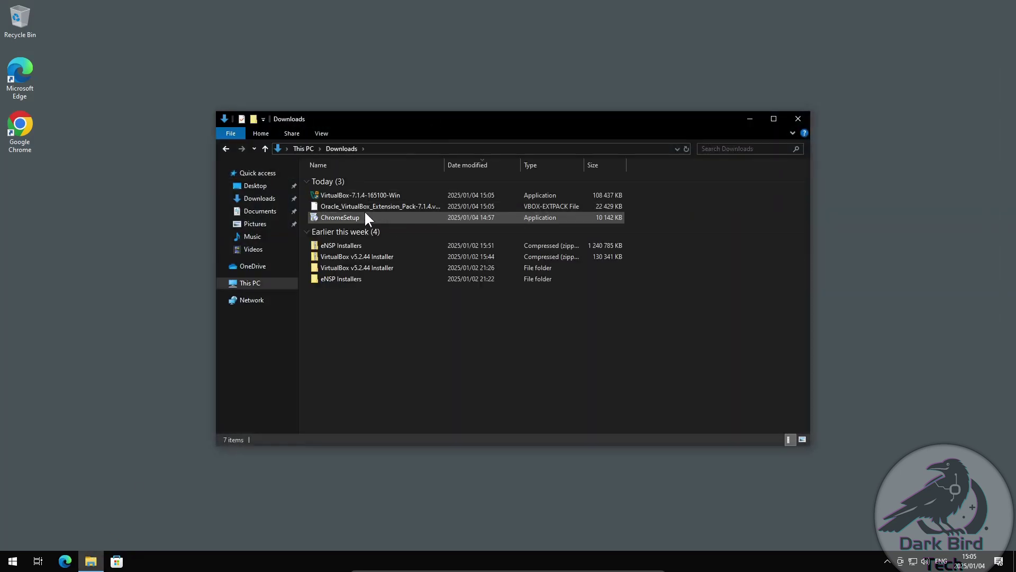
double_click(373, 195)
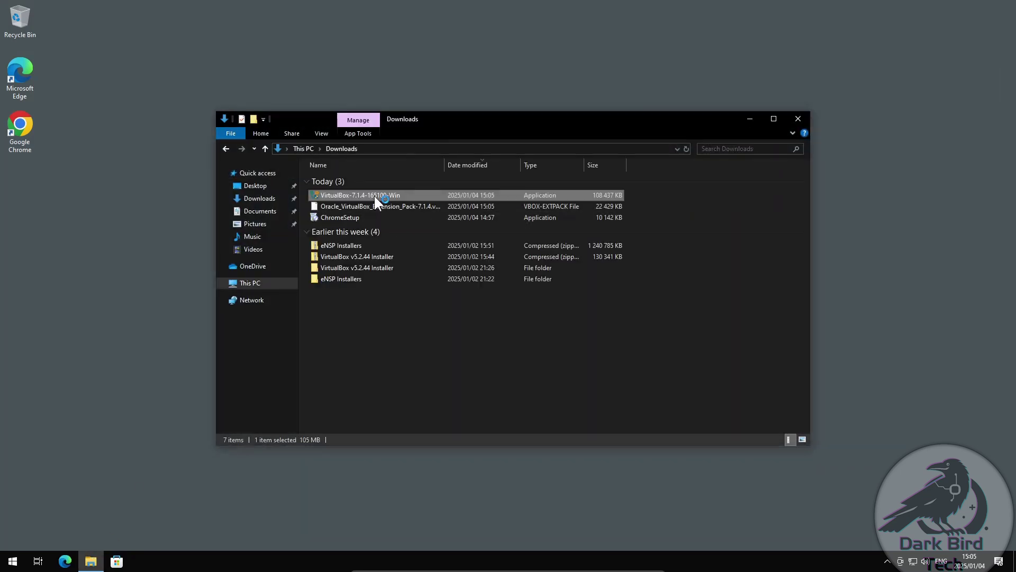
left_click(452, 351)
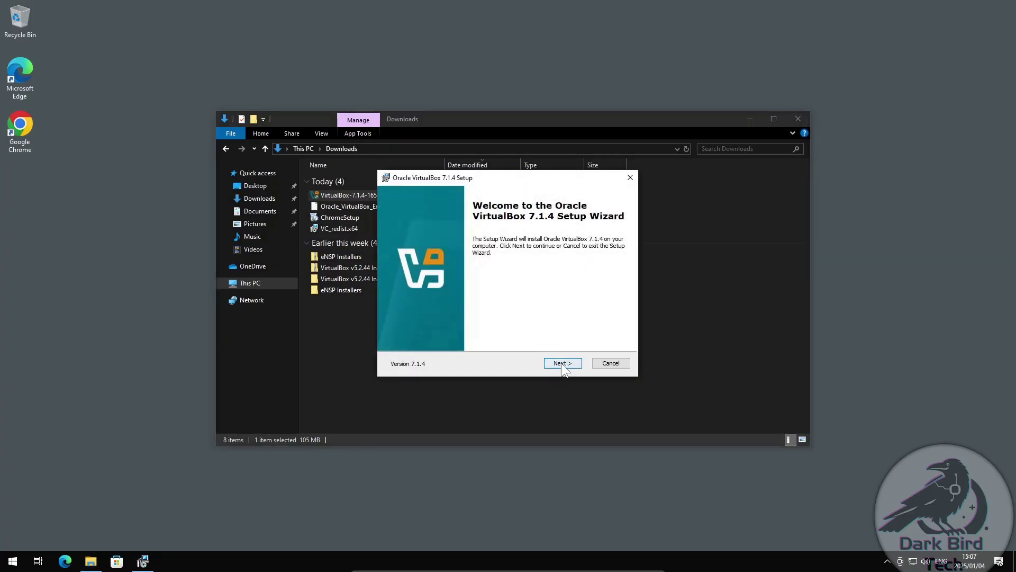
- Install Oracle VirtualBox 7.1.4 with the default options, accepting the license and network interface reset, start it, and close its manager window
left_click(563, 363)
left_click(427, 324)
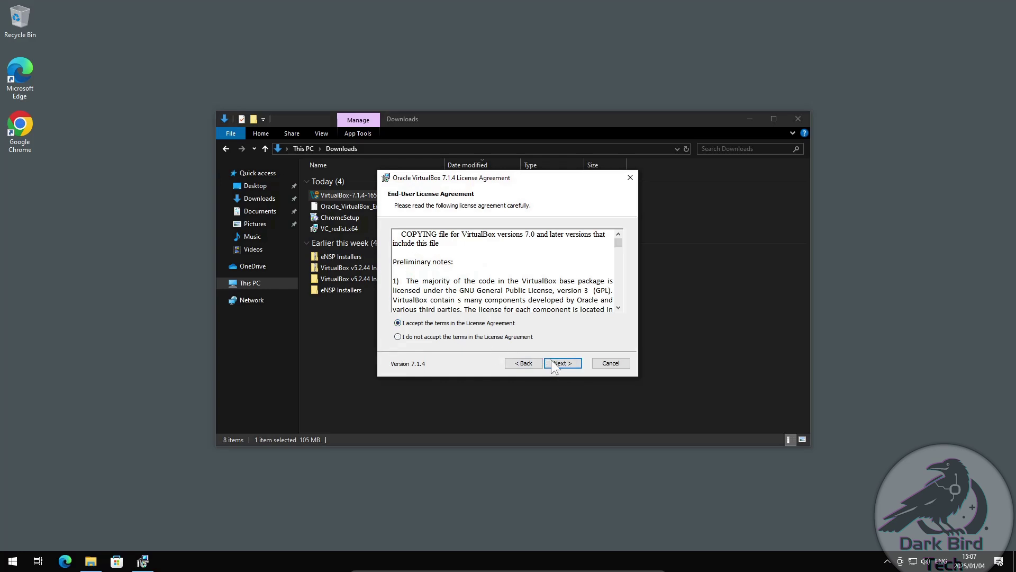
left_click(553, 365)
left_click(558, 365)
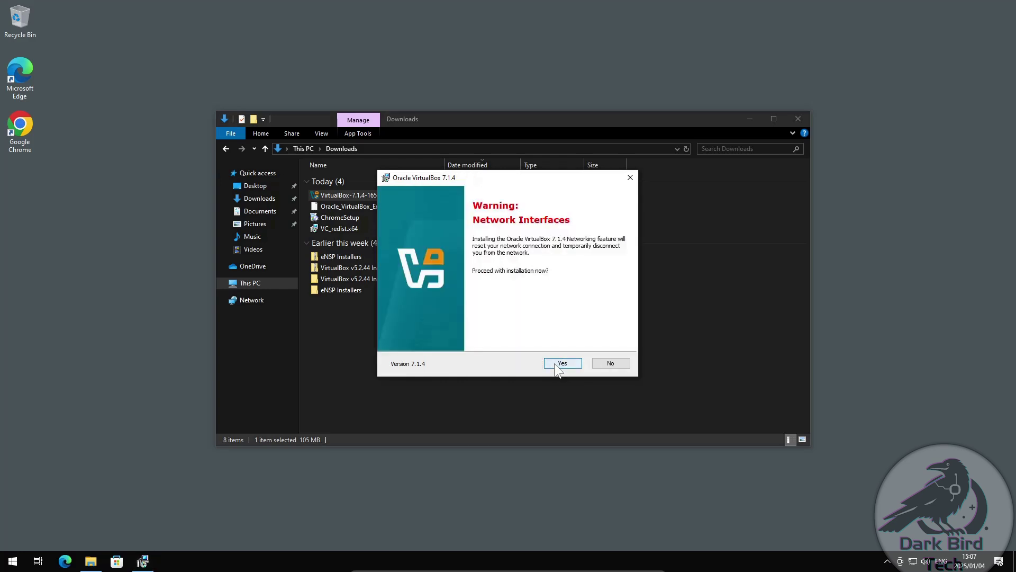
left_click(557, 365)
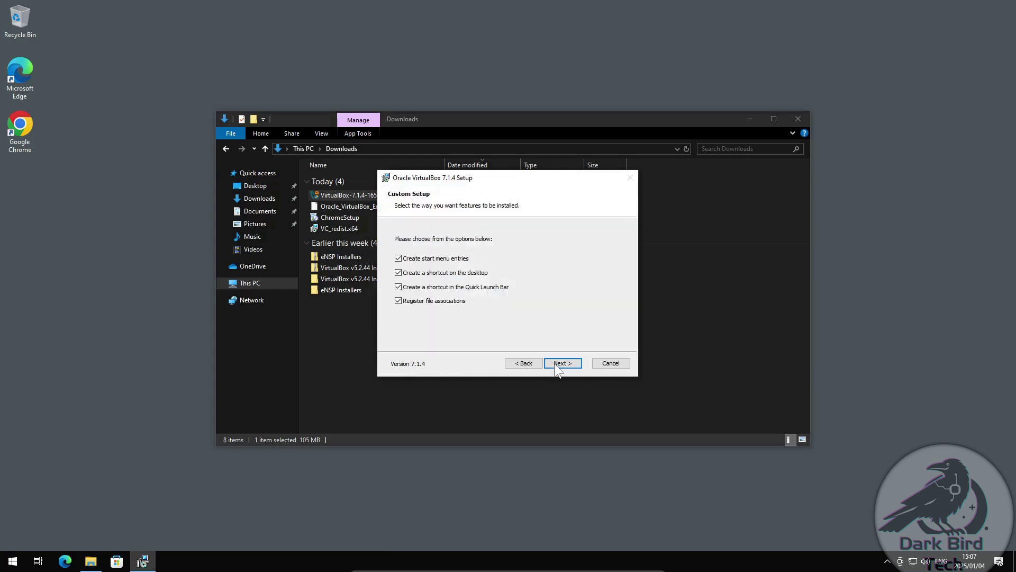
left_click(556, 364)
left_click(556, 364)
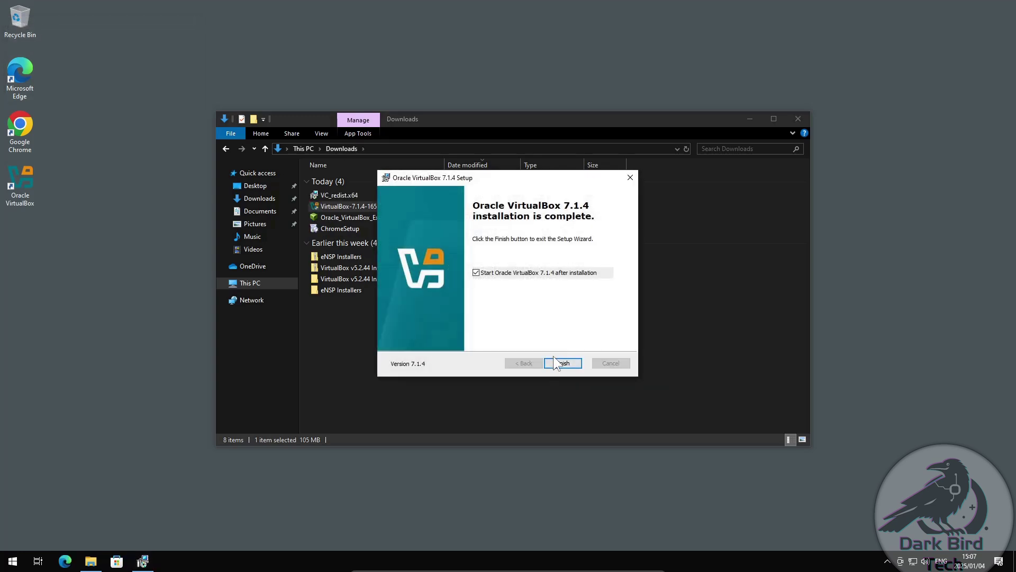
left_click(558, 364)
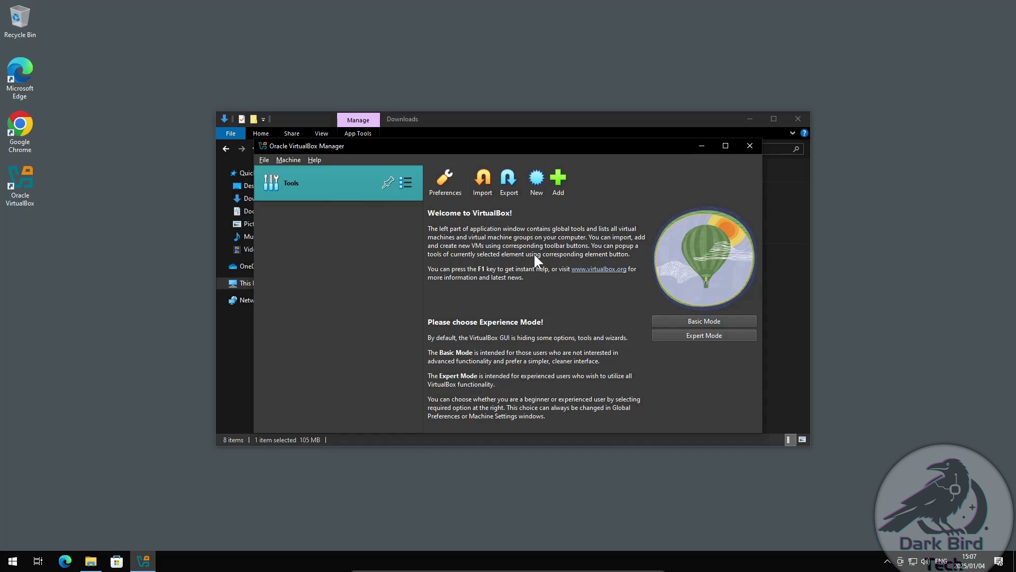
left_click(748, 149)
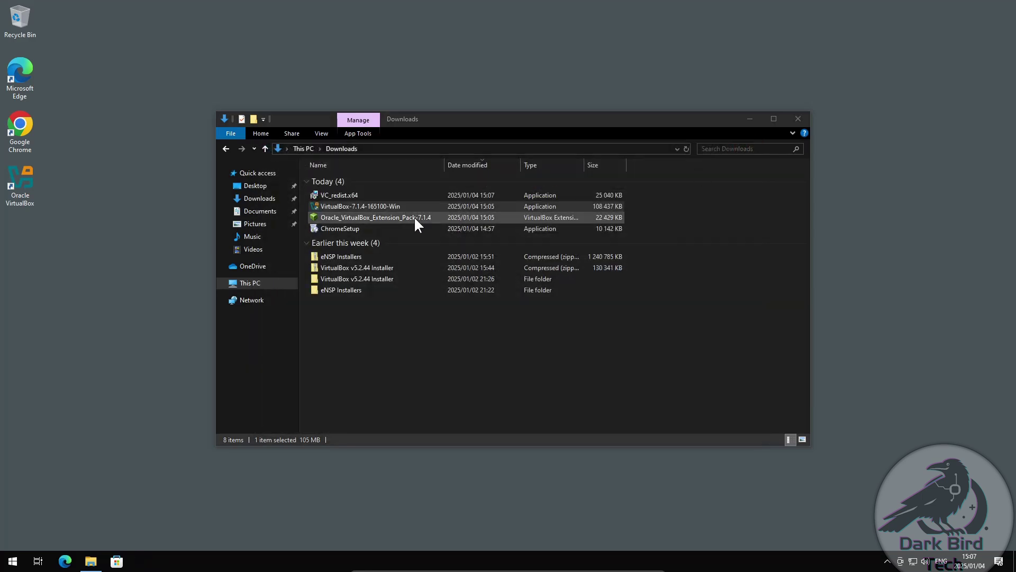
- Install the Oracle_VirtualBox_Extension_Pack-7.1.4 file from Downloads and agree to its license
double_click(314, 219)
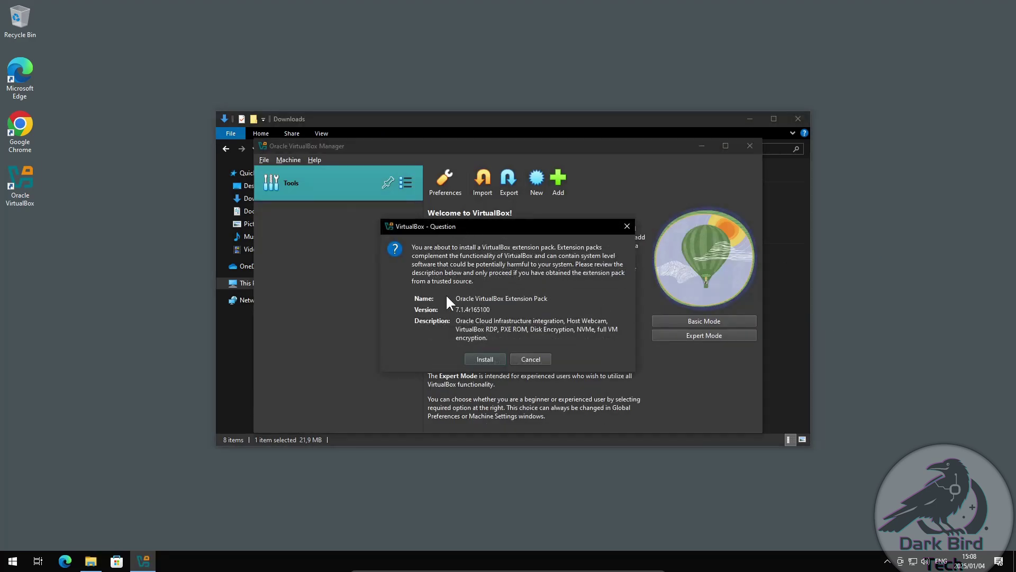
left_click(484, 359)
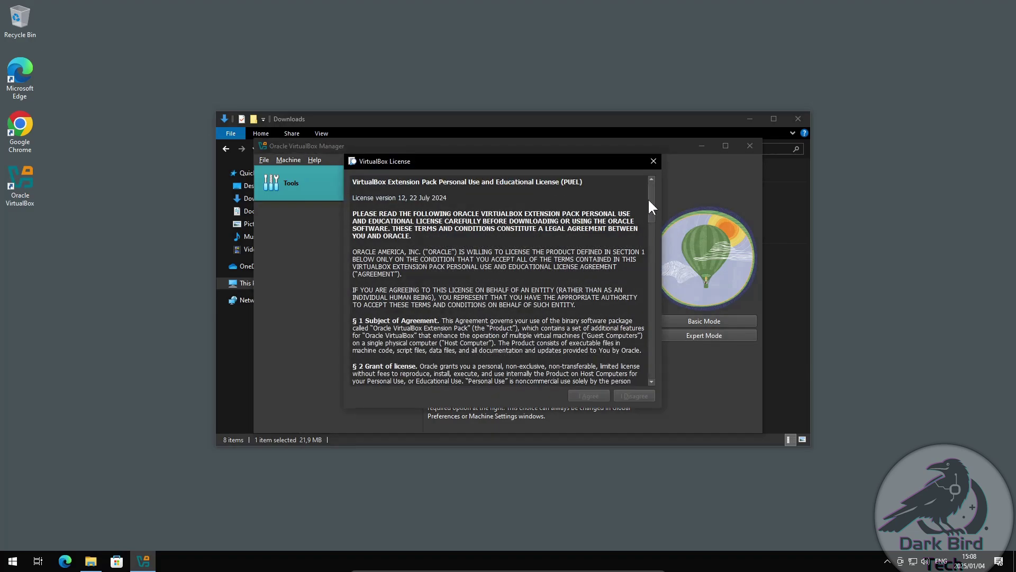
left_click_drag(649, 201, 647, 359)
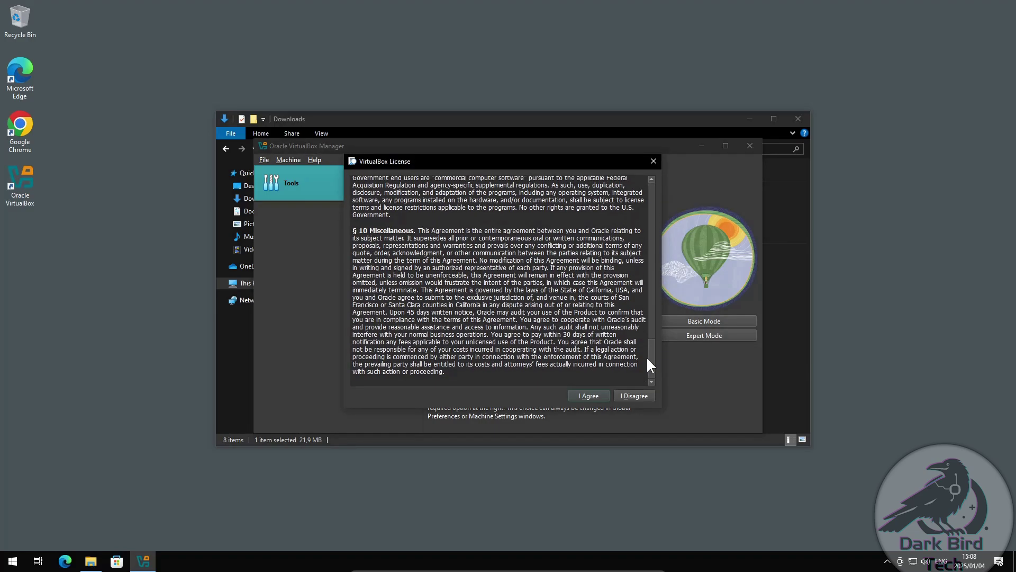
left_click(588, 396)
left_click(441, 352)
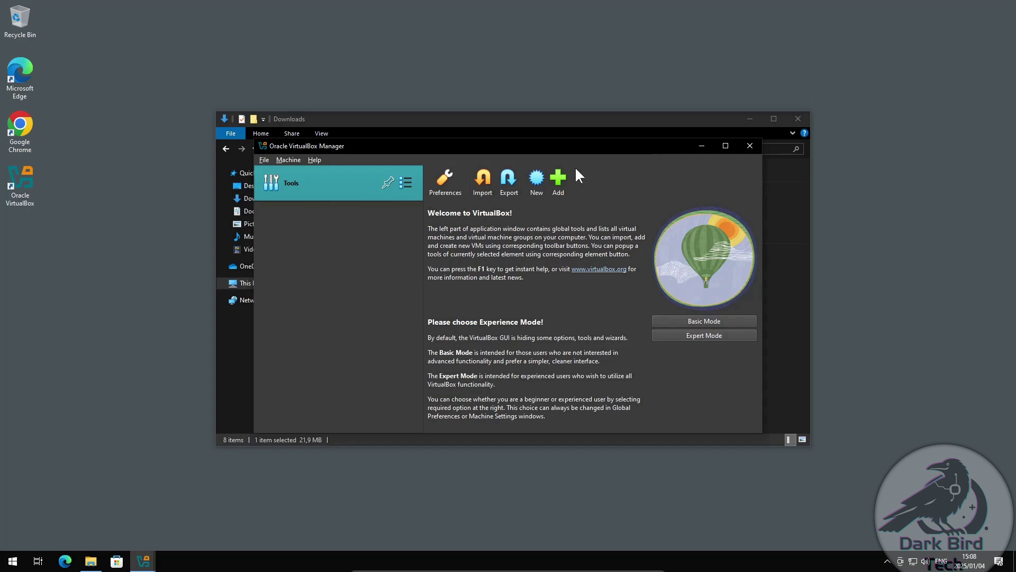
- Switch to Google Chrome, search for "linux mint" and open the official Linux Mint home page
left_click(22, 128)
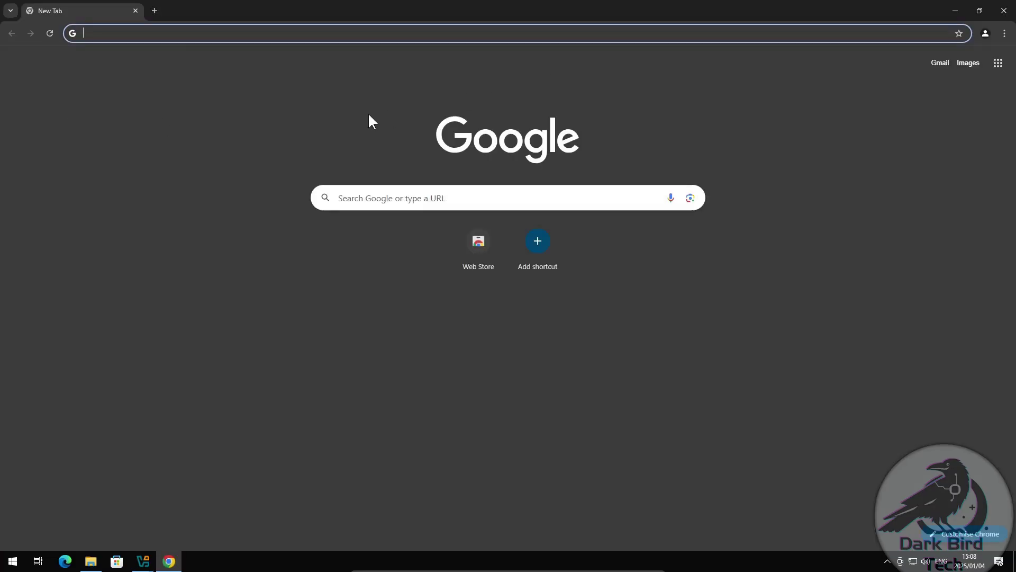
type("linux")
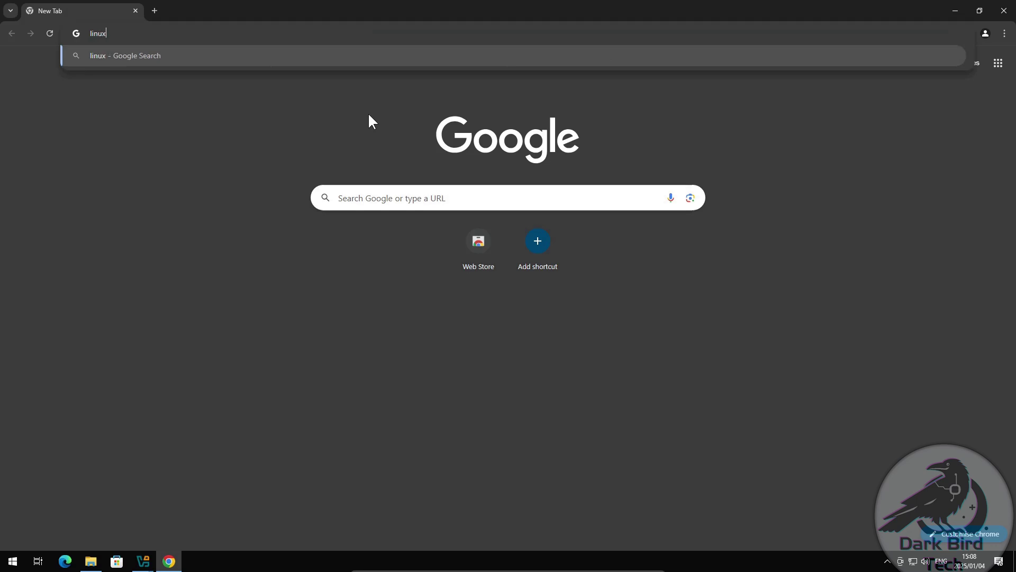
type(" mint")
key("Return")
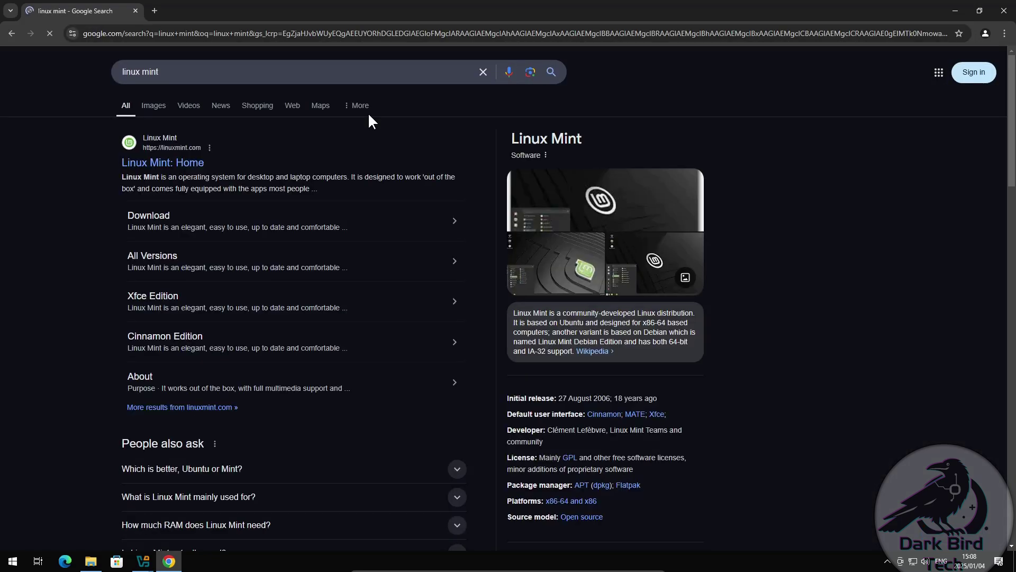
left_click(171, 167)
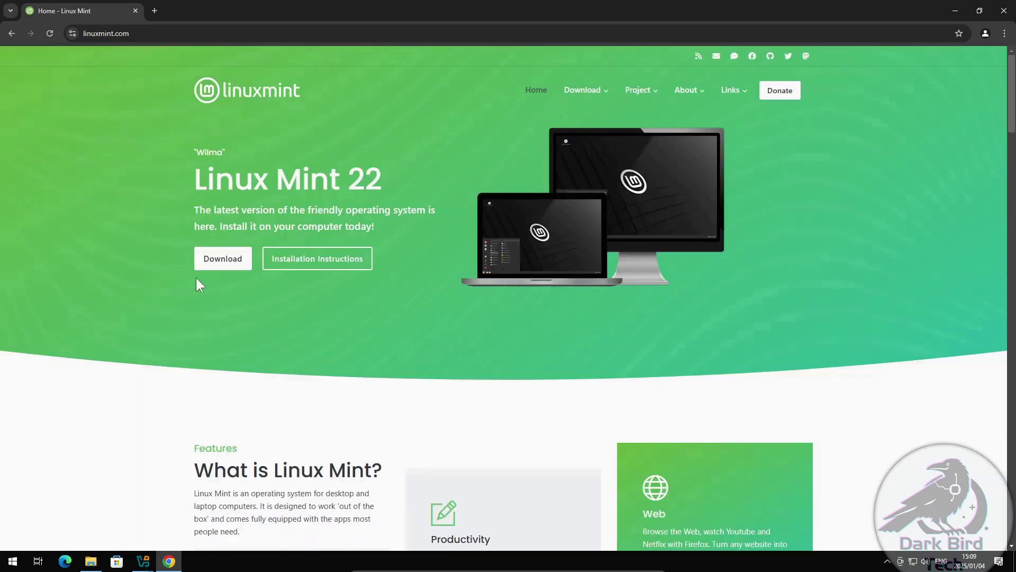
- Open the Linux Mint 22 download page and look over the Cinnamon, Xfce and MATE editions
mouse_move(603, 93)
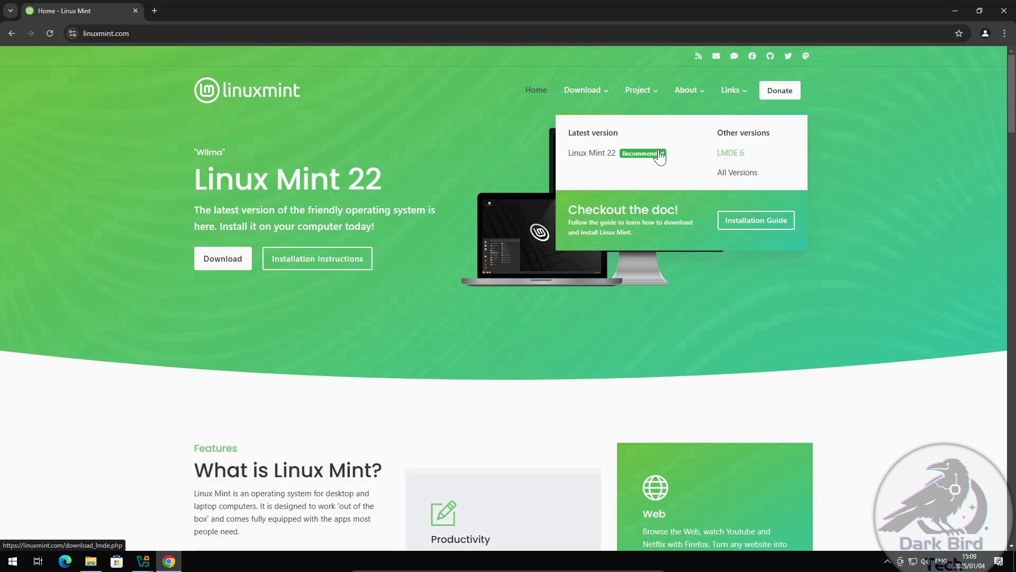
left_click(599, 158)
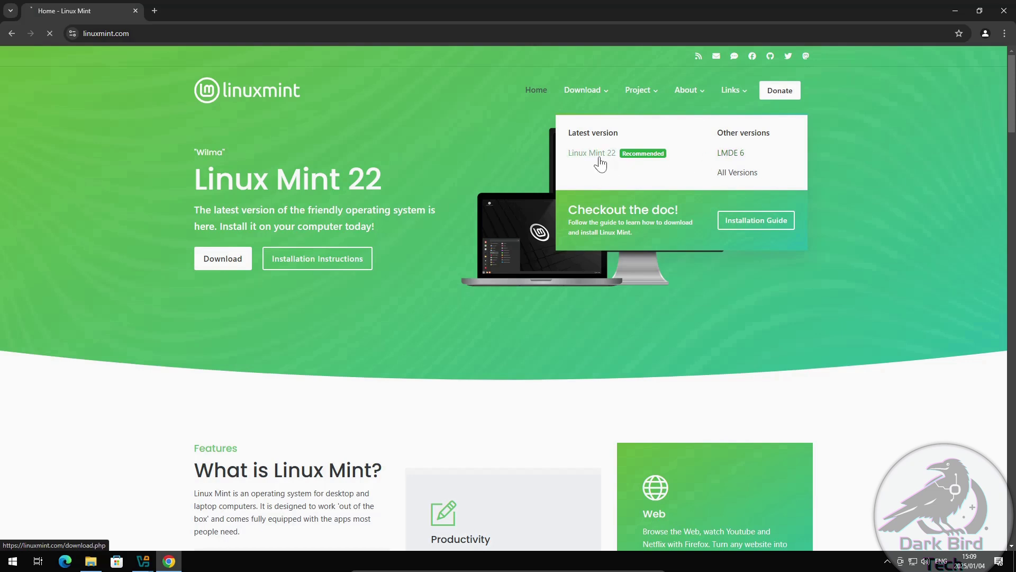
scroll(600, 156, "down", 3)
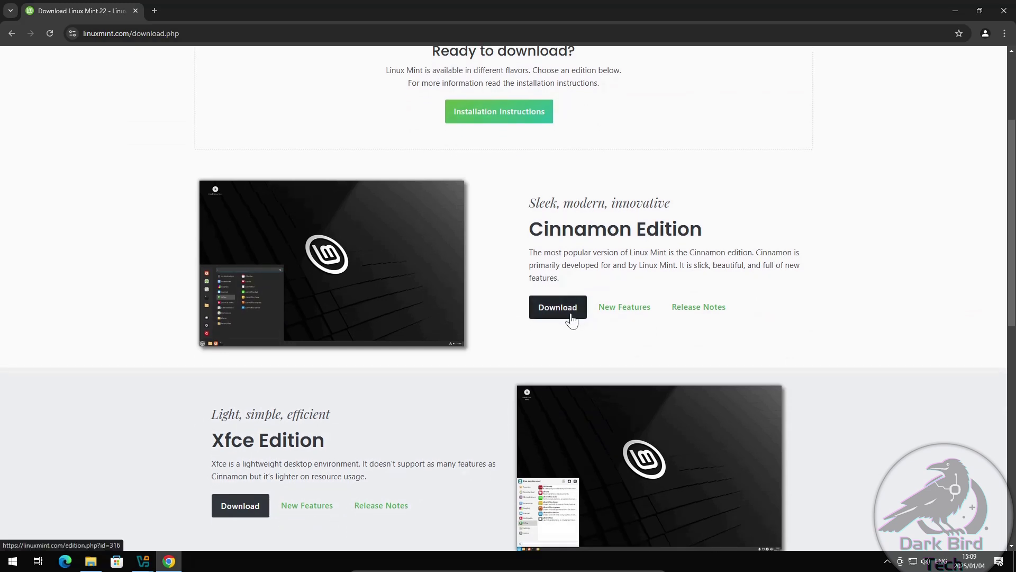
scroll(571, 317, "down", 4)
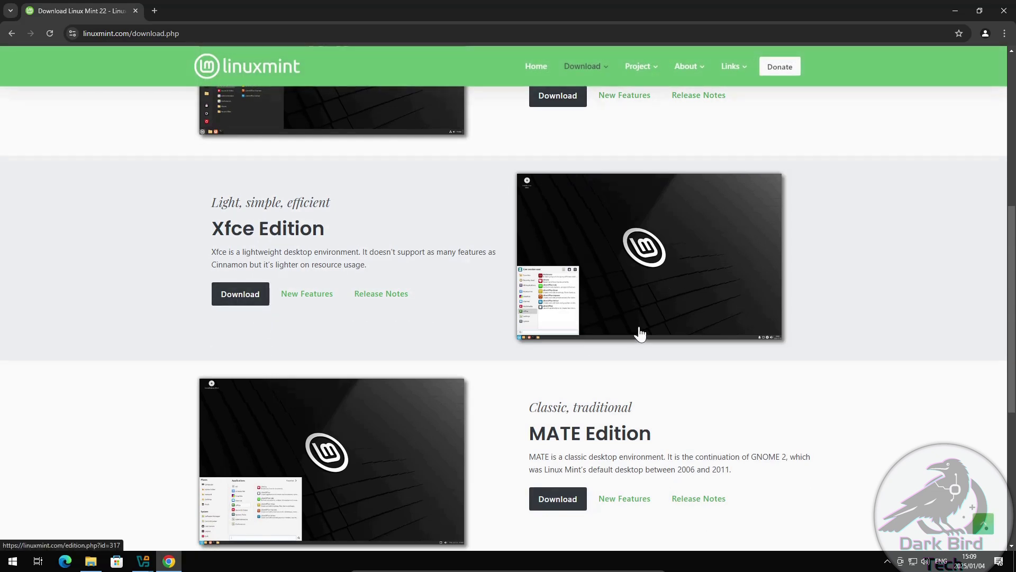
scroll(639, 334, "down", 2)
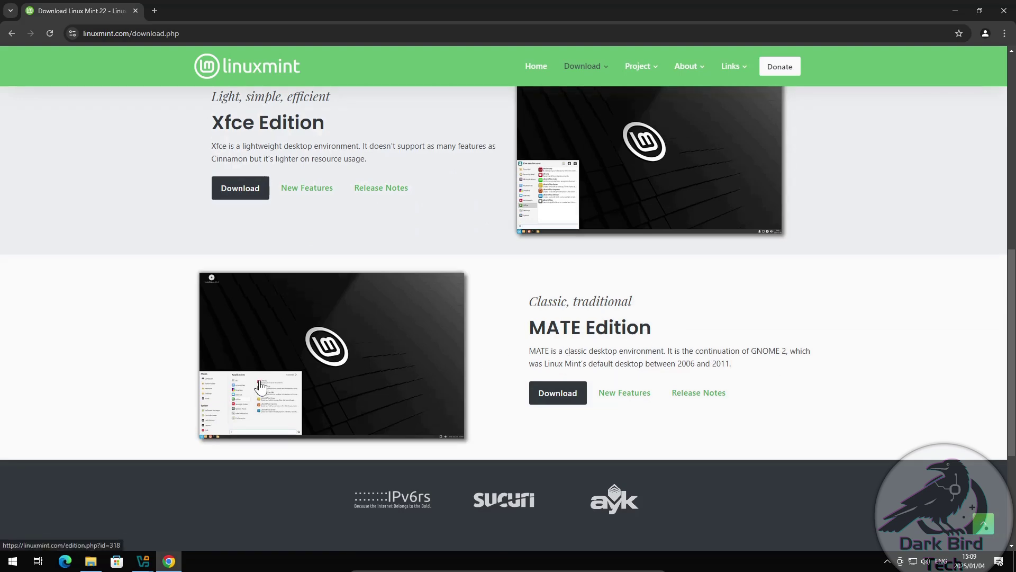
scroll(467, 365, "up", 8)
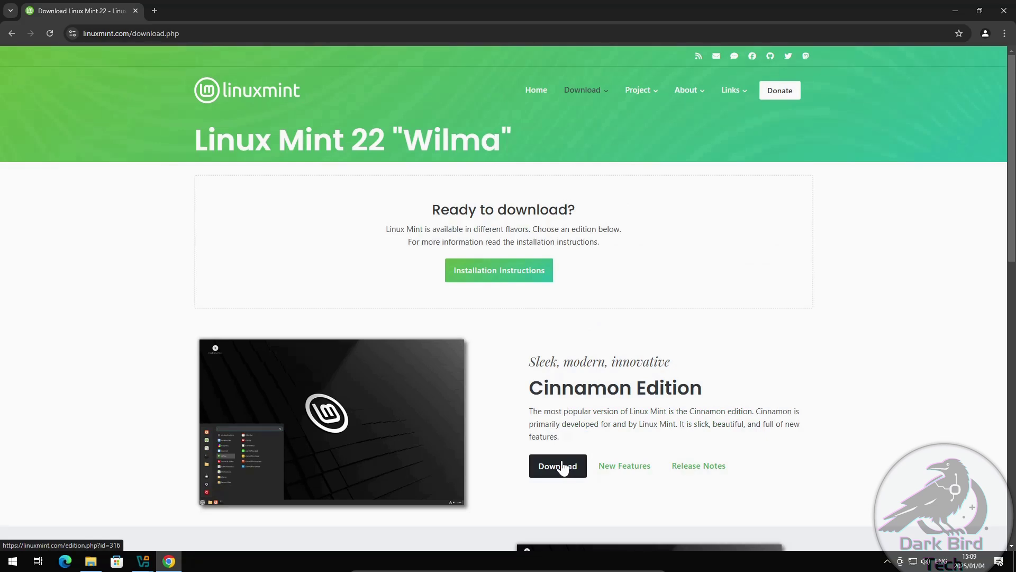
- Open the Cinnamon Edition download page and review its ISO information and download mirrors
left_click(562, 468)
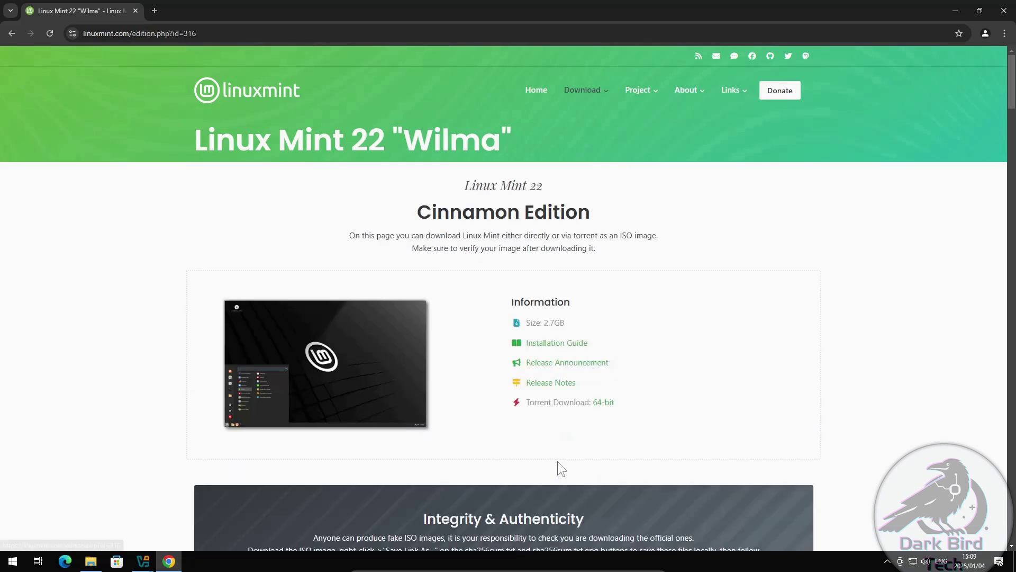
scroll(561, 468, "down", 3)
scroll(557, 462, "down", 4)
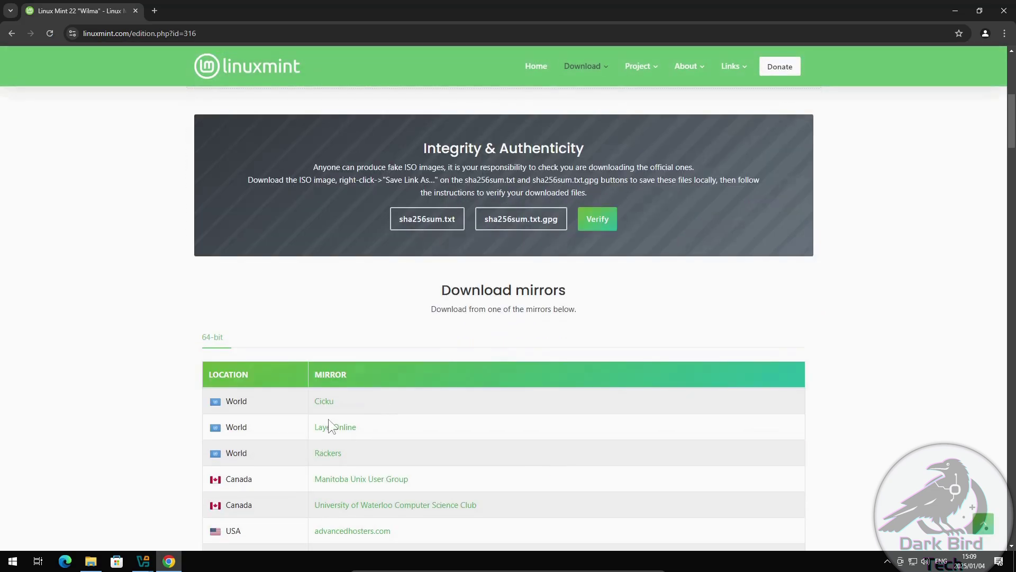
scroll(424, 403, "up", 8)
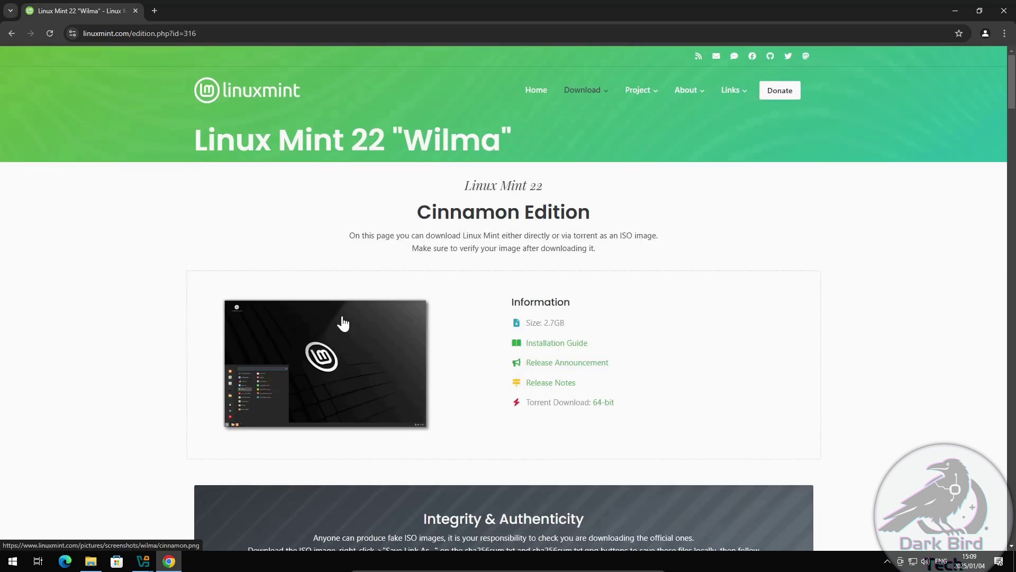
- Search for "rocky linux" in a new browser tab and open the download page of the official Rocky Linux site
left_click(155, 11)
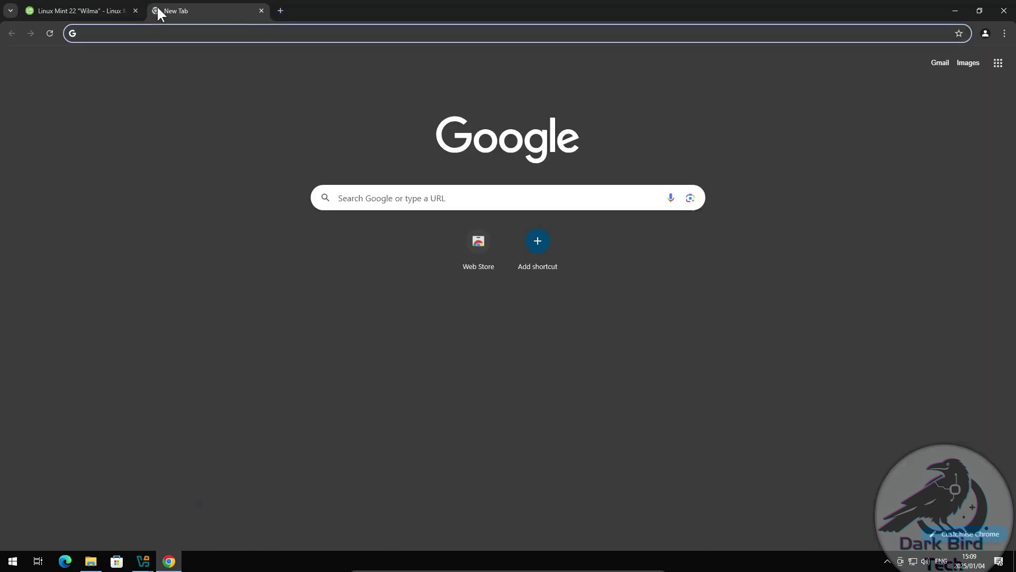
type("rocky linux")
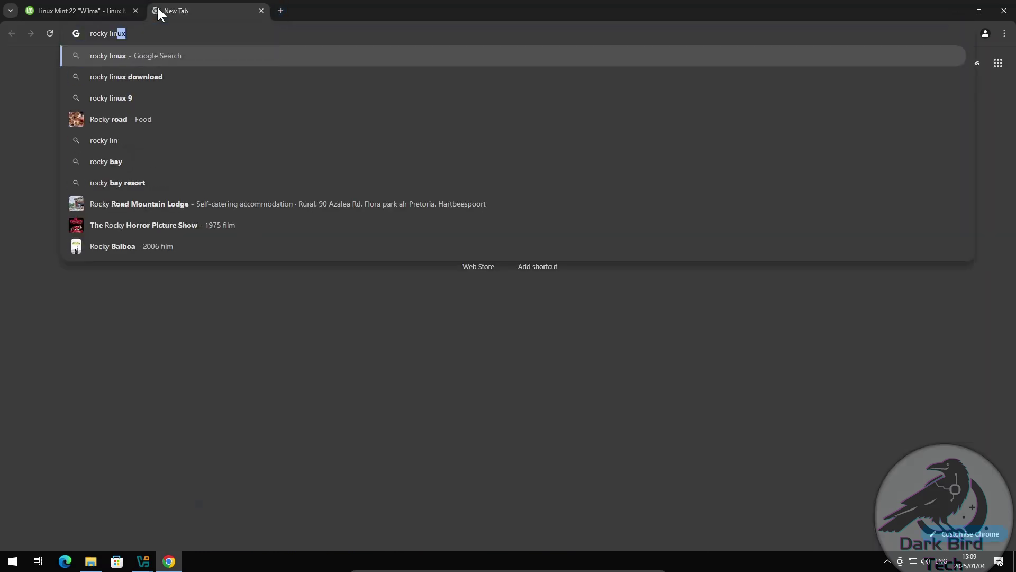
key("Return")
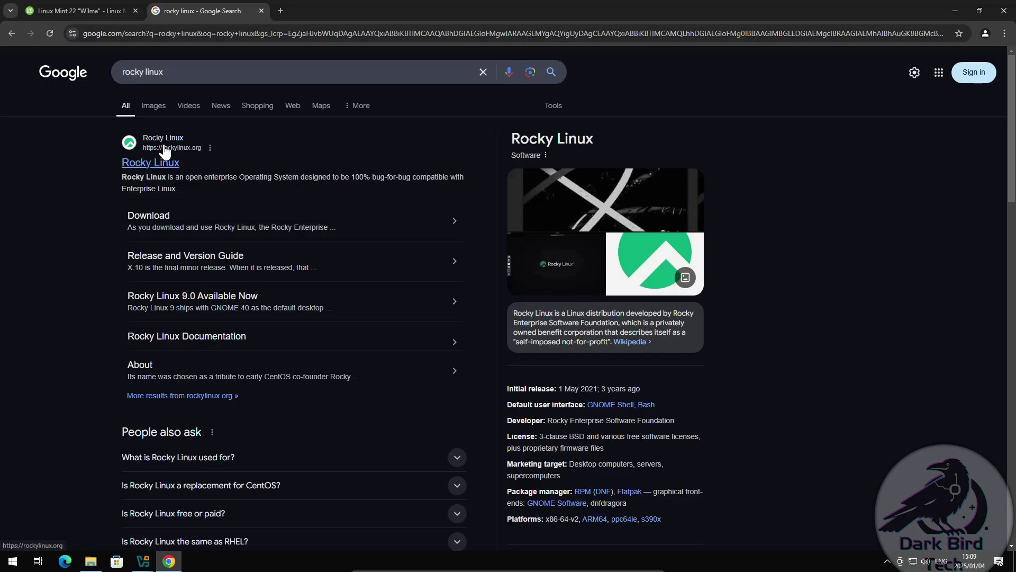
left_click(156, 167)
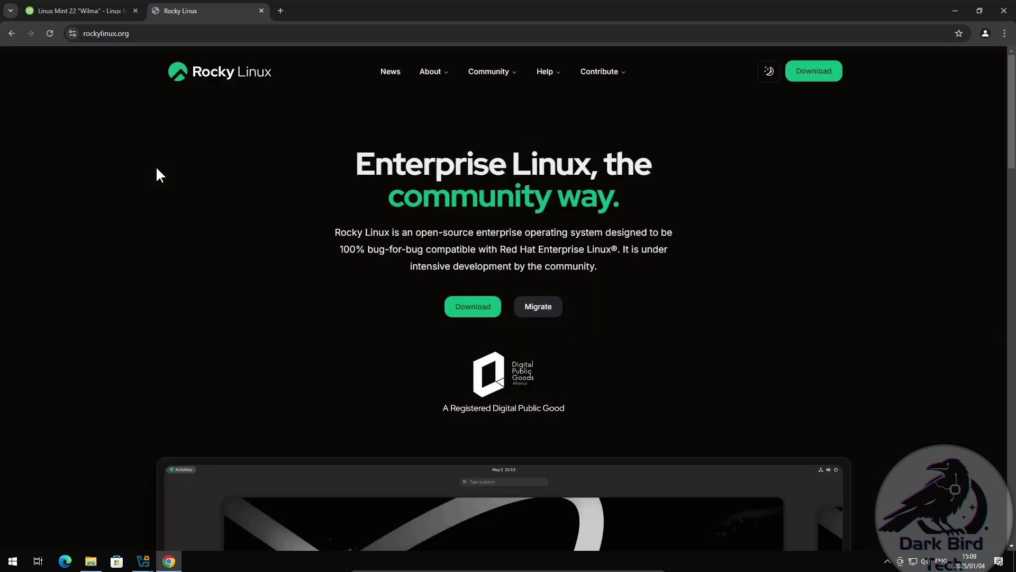
left_click(462, 307)
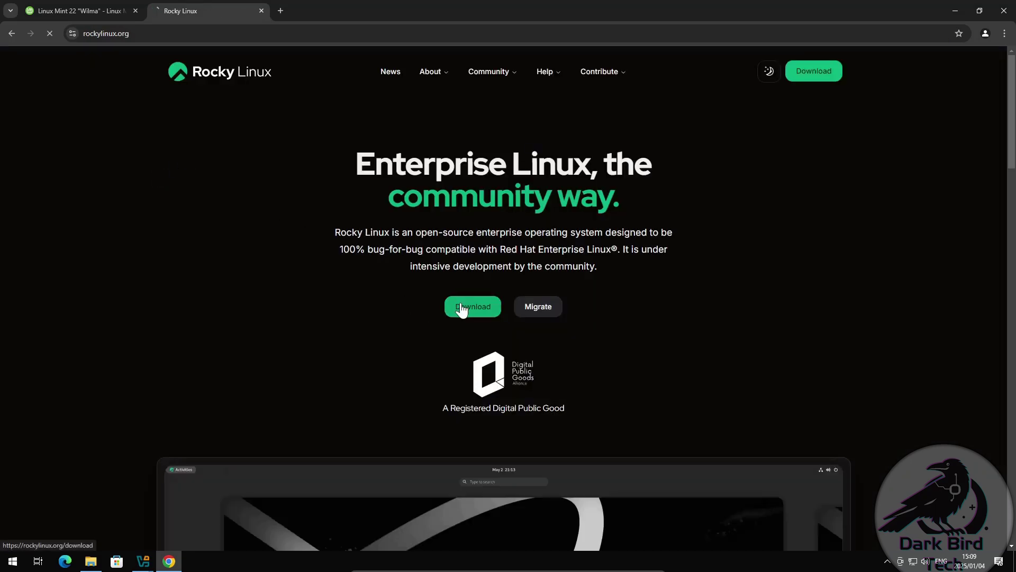
scroll(460, 307, "down", 1)
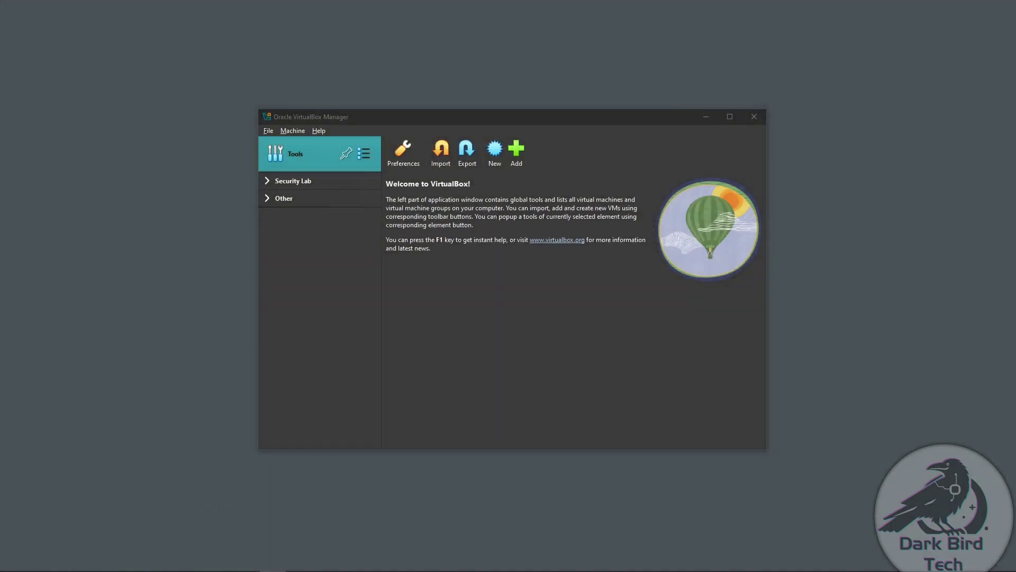
- Switch to the Oracle VirtualBox Manager window
left_click(495, 115)
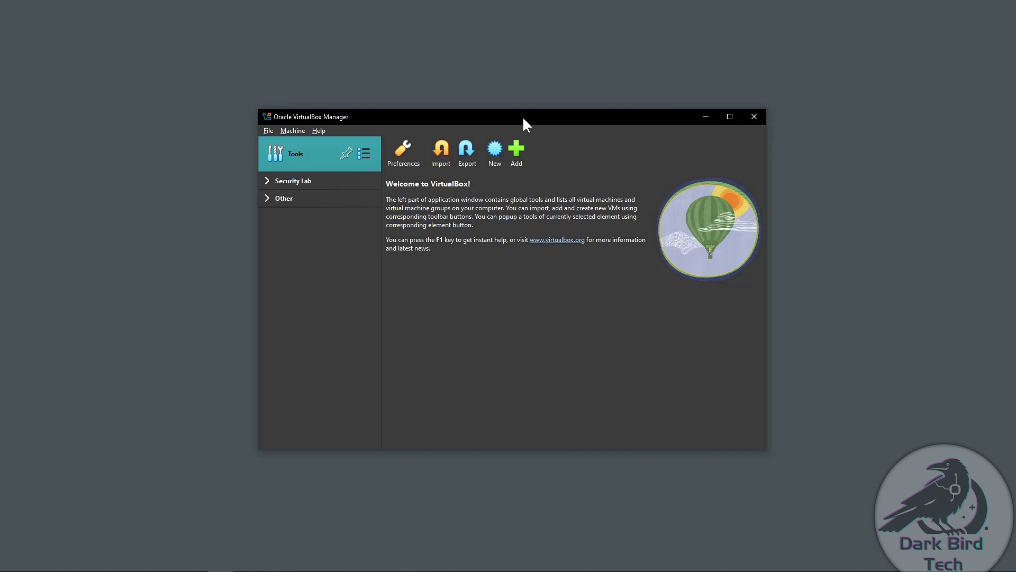
- Create a new virtual machine named Linux Mint, keeping the Ubuntu (64-bit) version and the default folder and hardware
left_click(494, 155)
left_click(465, 167)
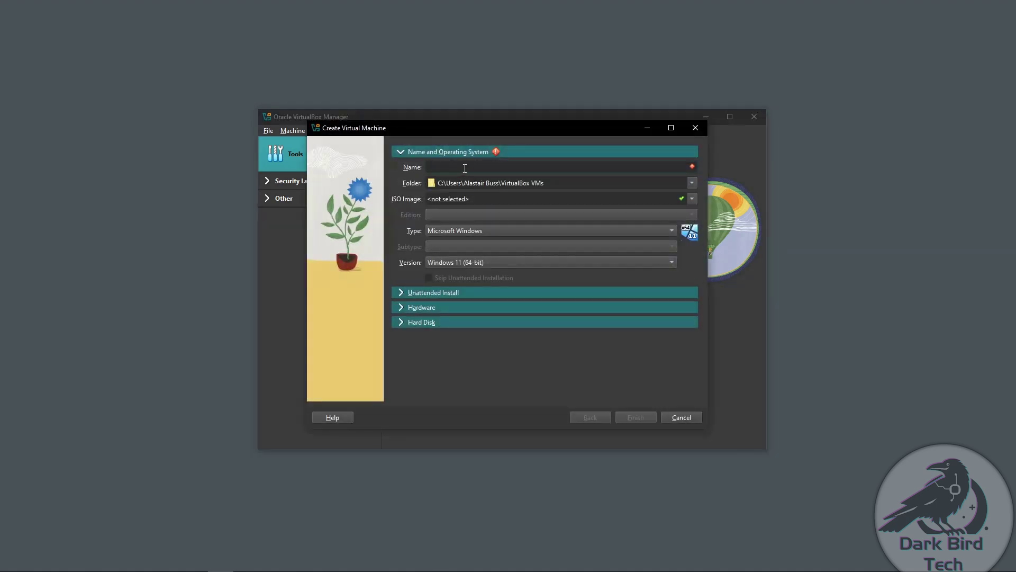
type("Linux ")
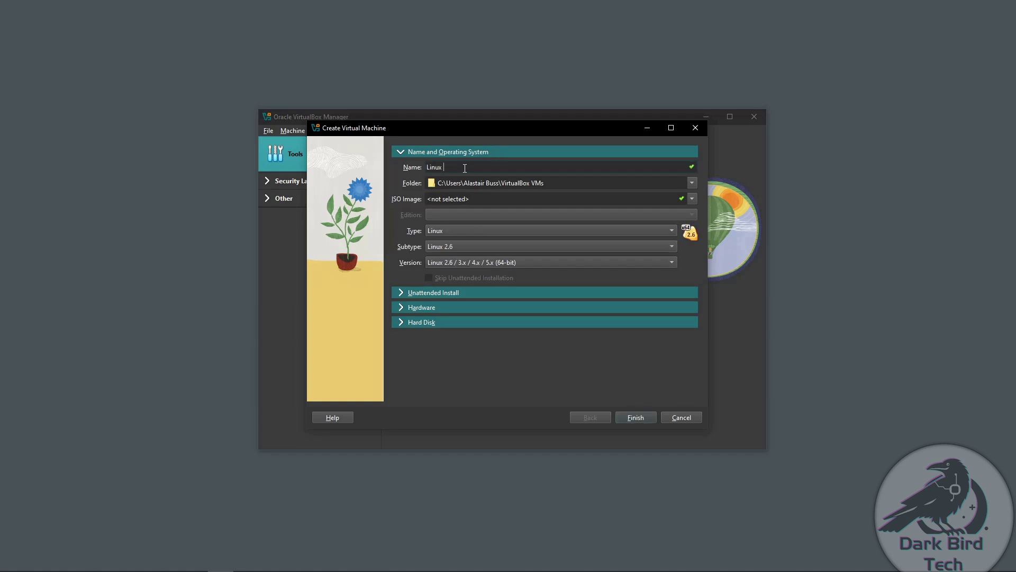
type("Mint")
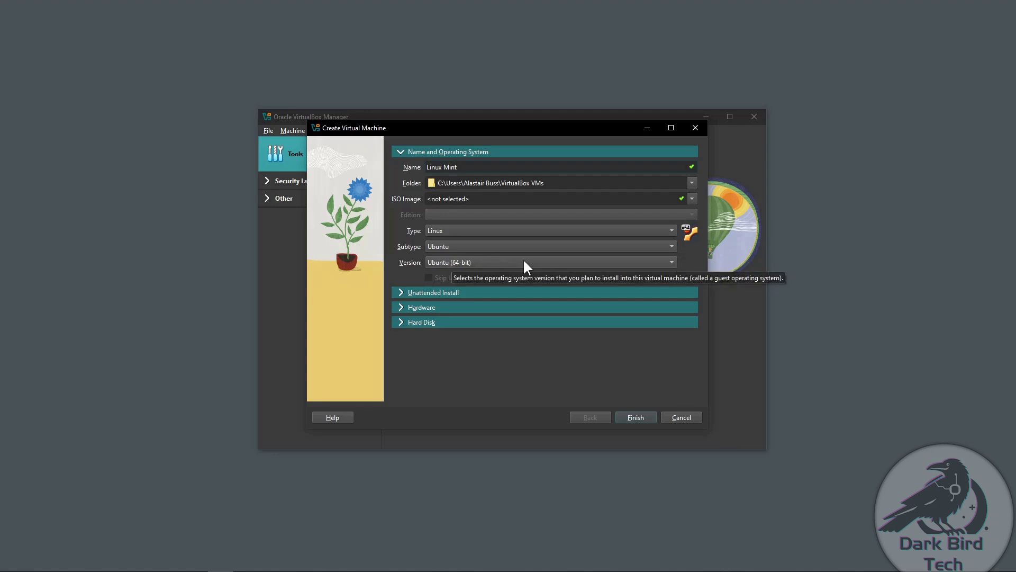
left_click(630, 418)
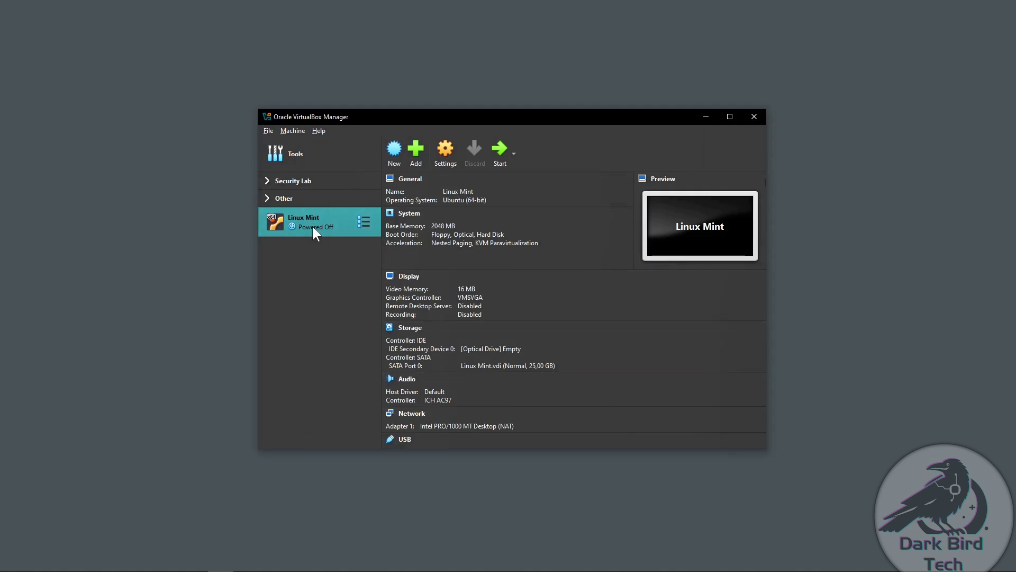
- Open the Linux Mint machine's settings and set its base memory to 4096 MB
right_click(312, 224)
left_click(312, 228)
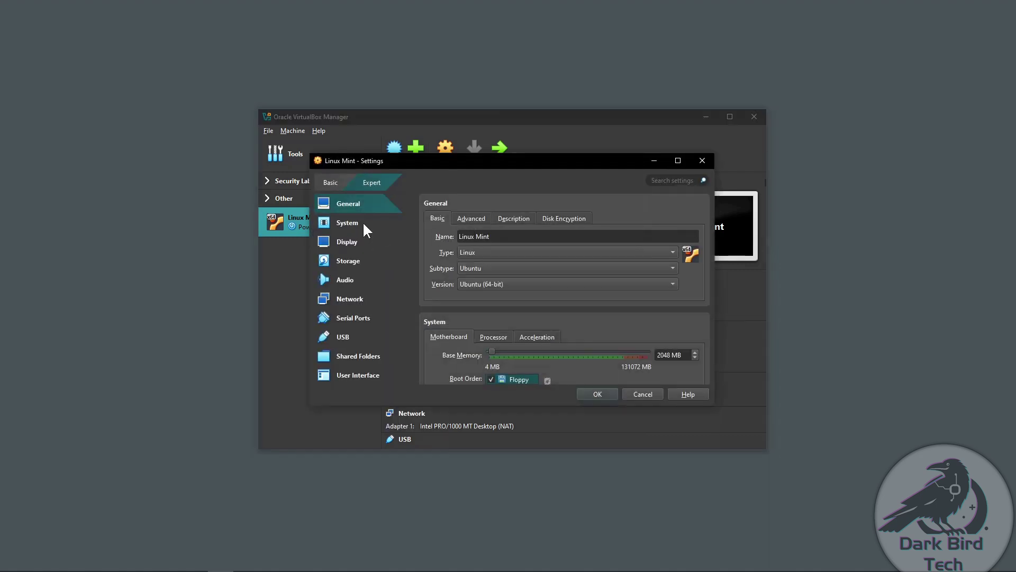
left_click(349, 223)
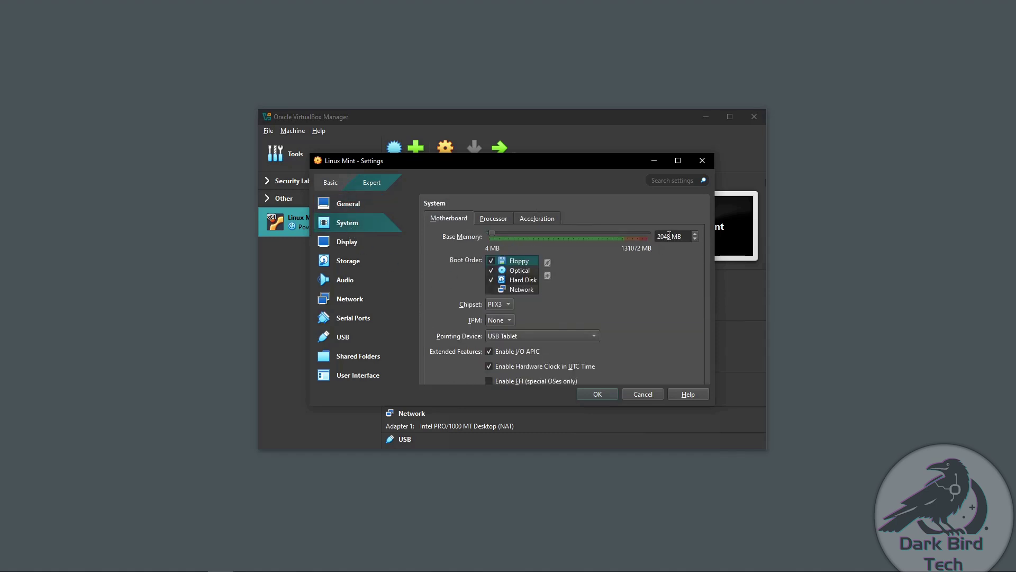
left_click_drag(672, 237, 658, 238)
type("4096")
- Increase the machine's processor count by one and set its video memory to 128 MB
left_click(502, 219)
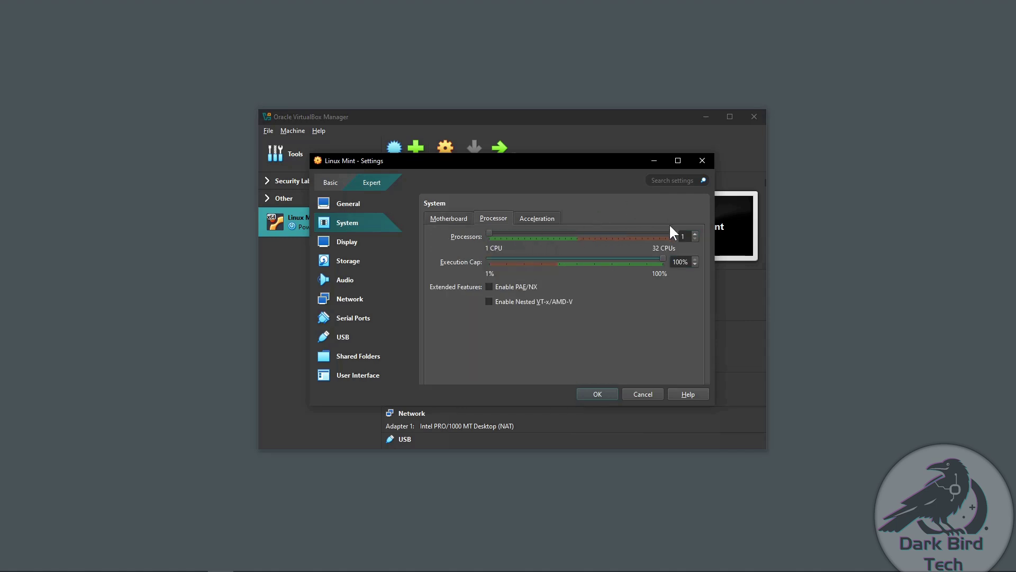
left_click(695, 233)
left_click(334, 241)
left_click_drag(513, 234, 704, 245)
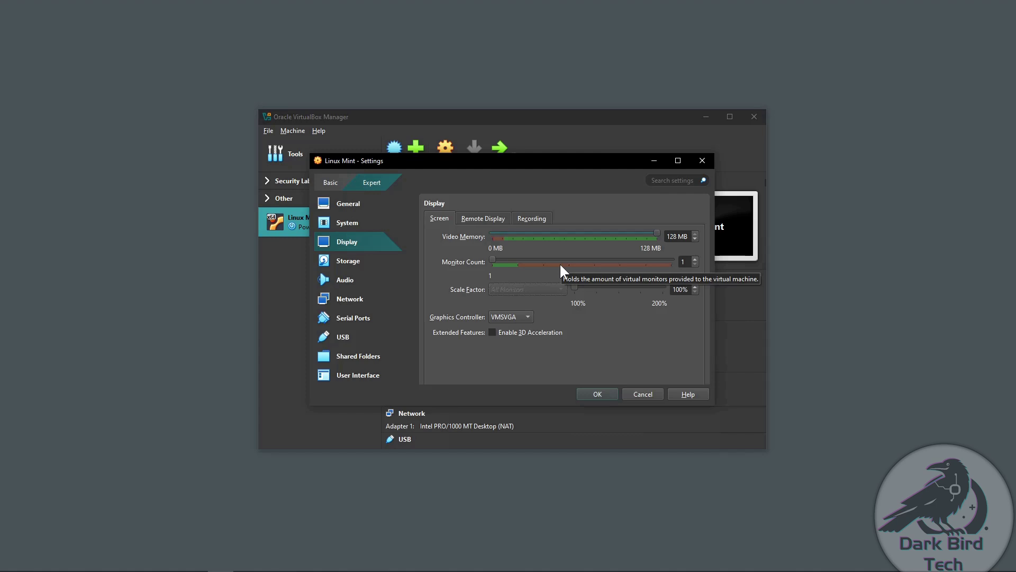
- Load linuxmint-22-cinnamon-64bit.iso from D:\ISOs\Linux\Mint into the empty IDE optical drive and save the machine's settings
left_click(348, 260)
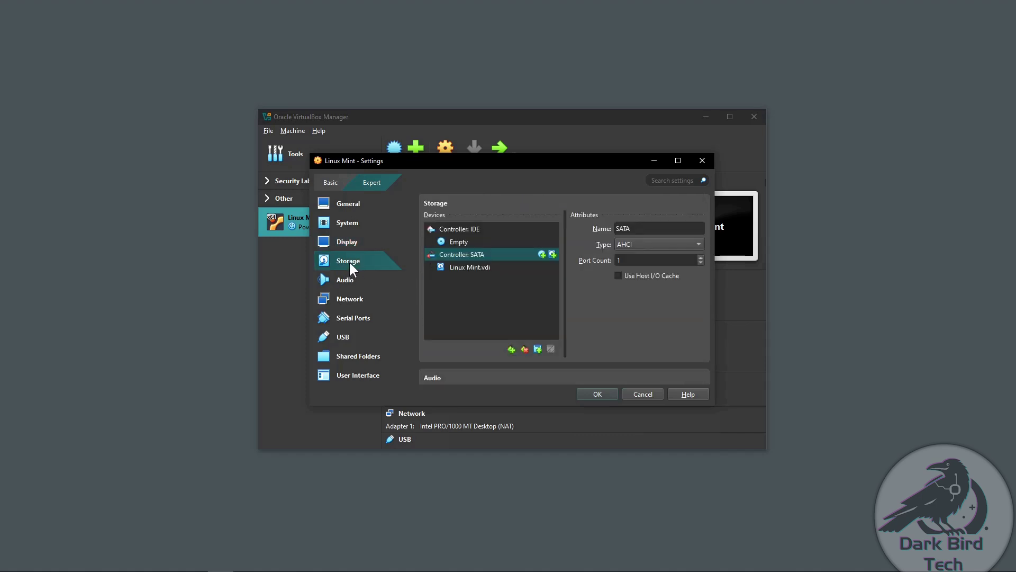
left_click(443, 247)
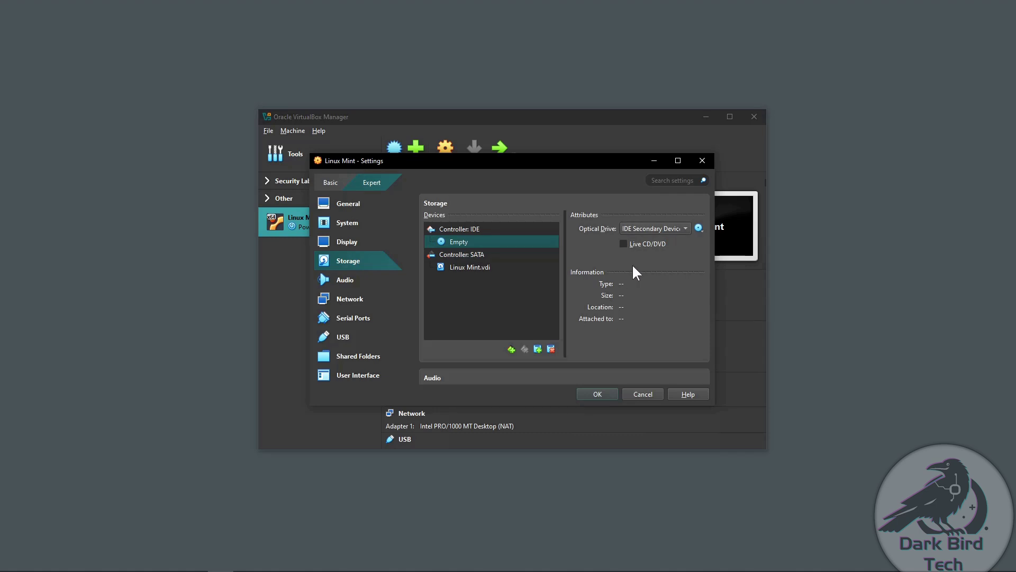
left_click(699, 228)
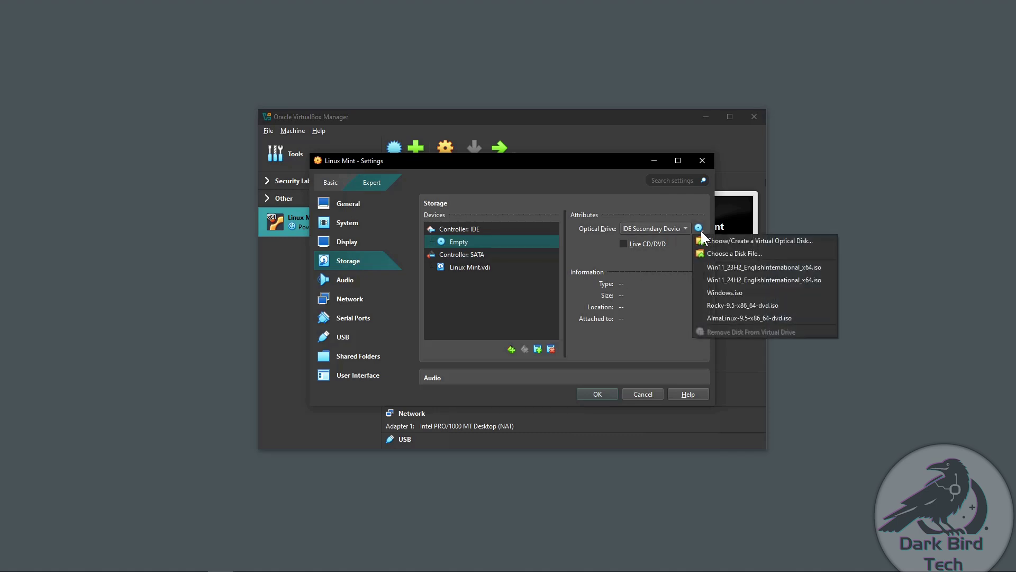
left_click(709, 253)
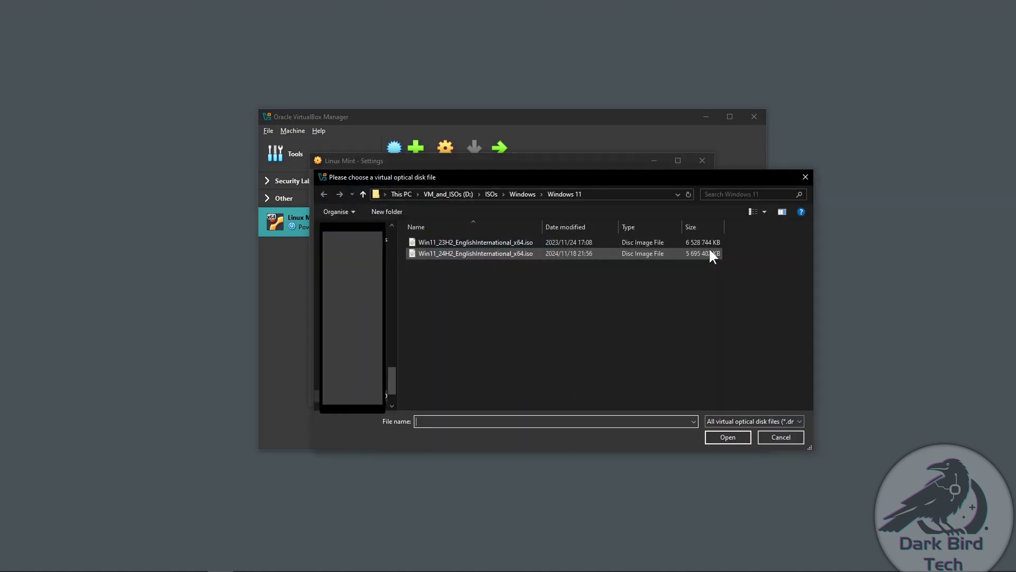
left_click(492, 194)
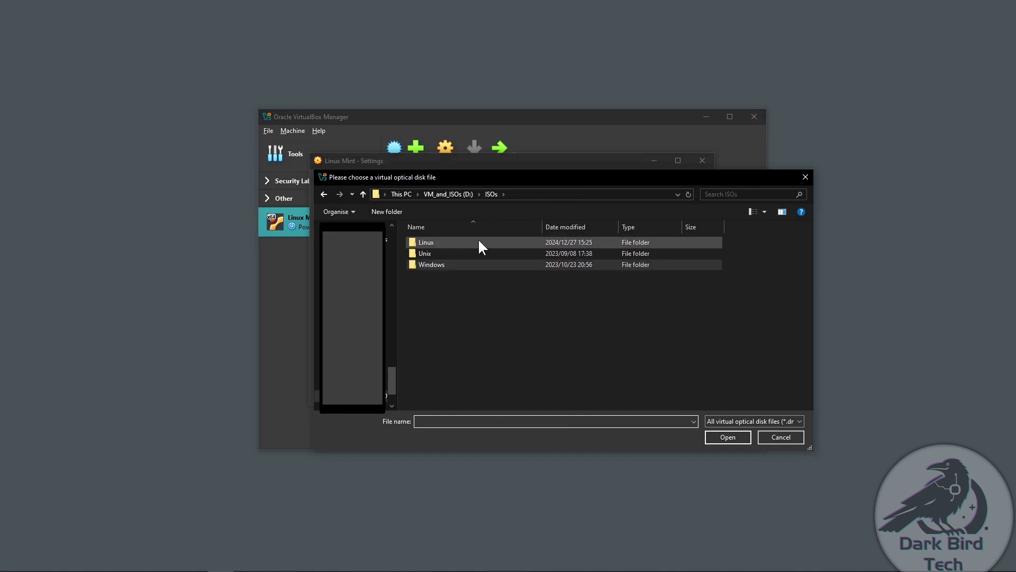
double_click(475, 242)
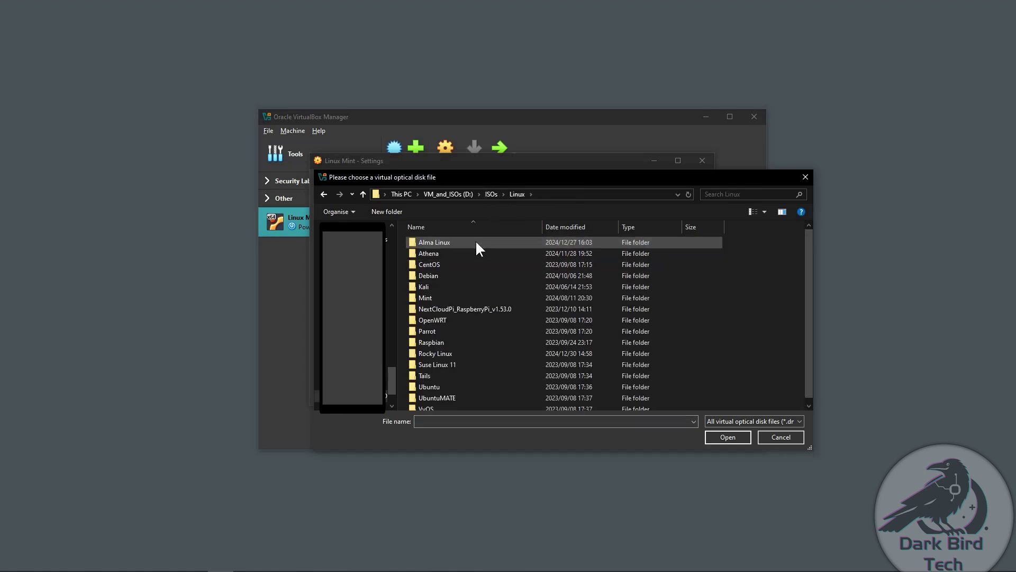
double_click(472, 297)
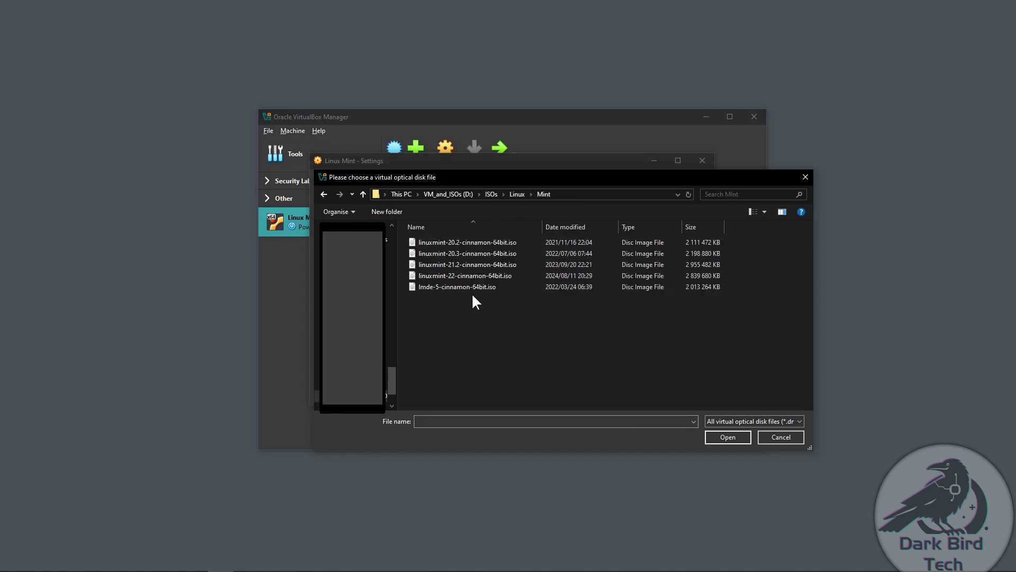
left_click(514, 277)
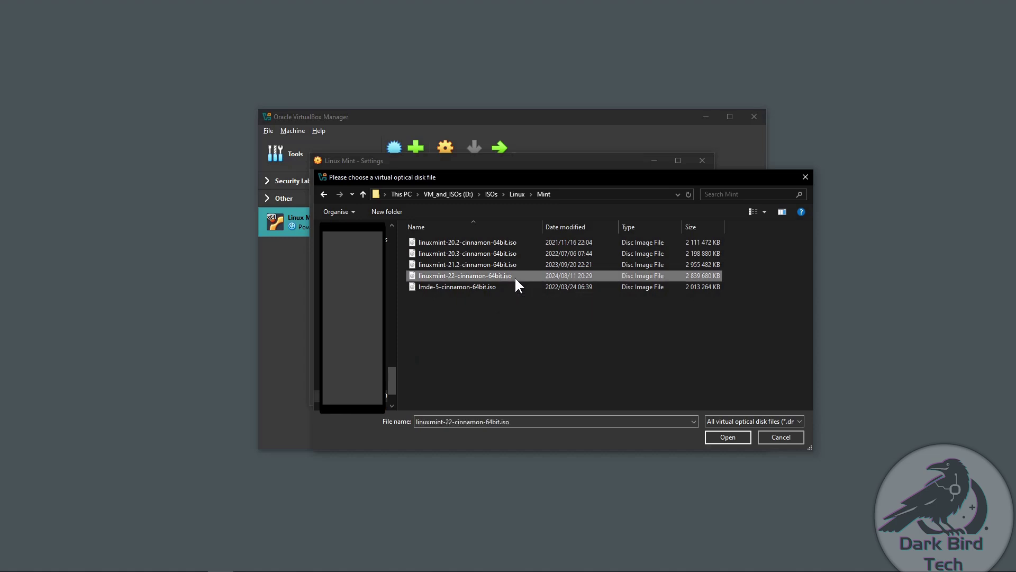
left_click(725, 436)
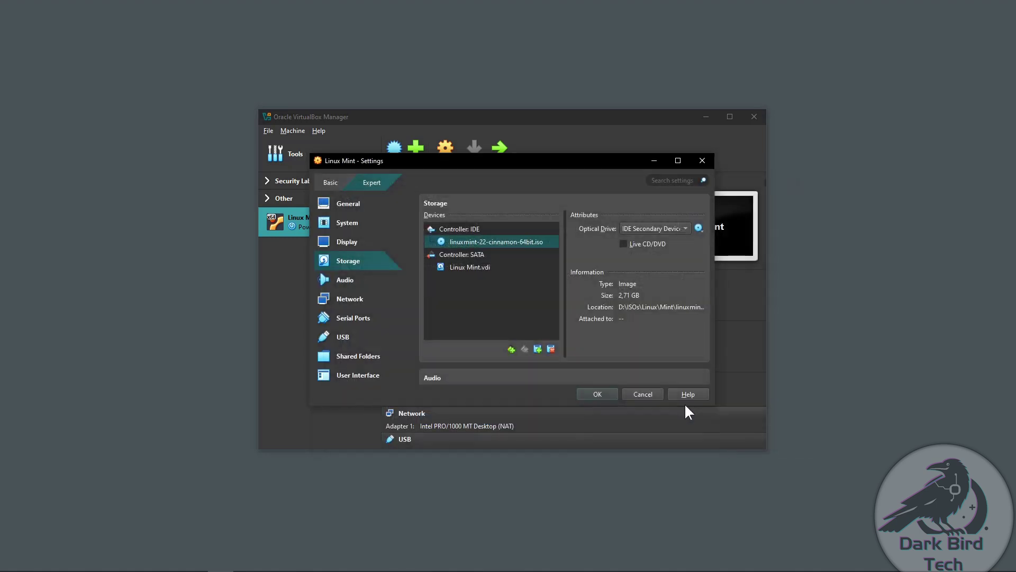
left_click(598, 394)
- Start the Linux Mint virtual machine, clear its notifications and let it capture the mouse and keyboard
left_click(499, 158)
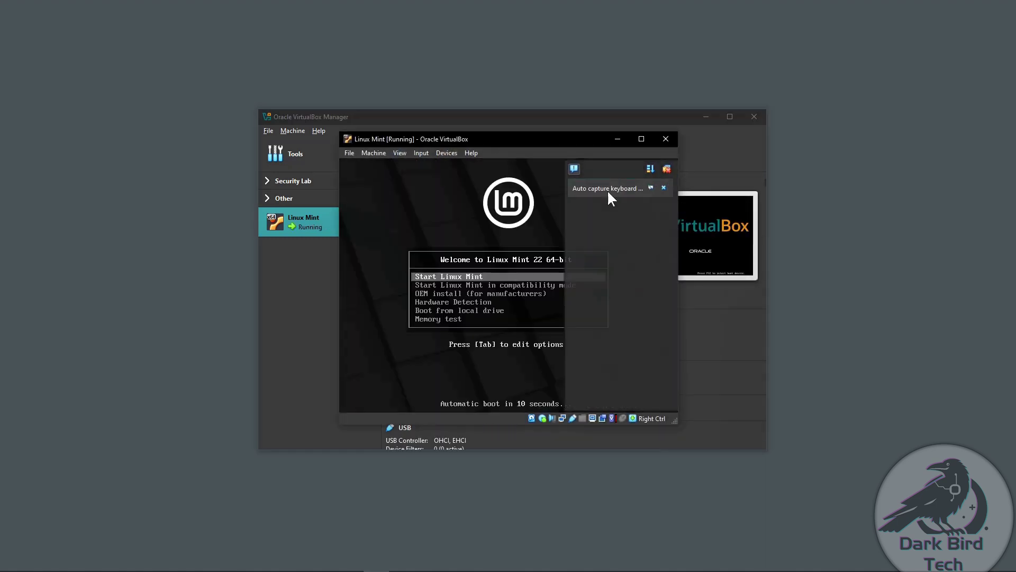
left_click(665, 169)
left_click(462, 201)
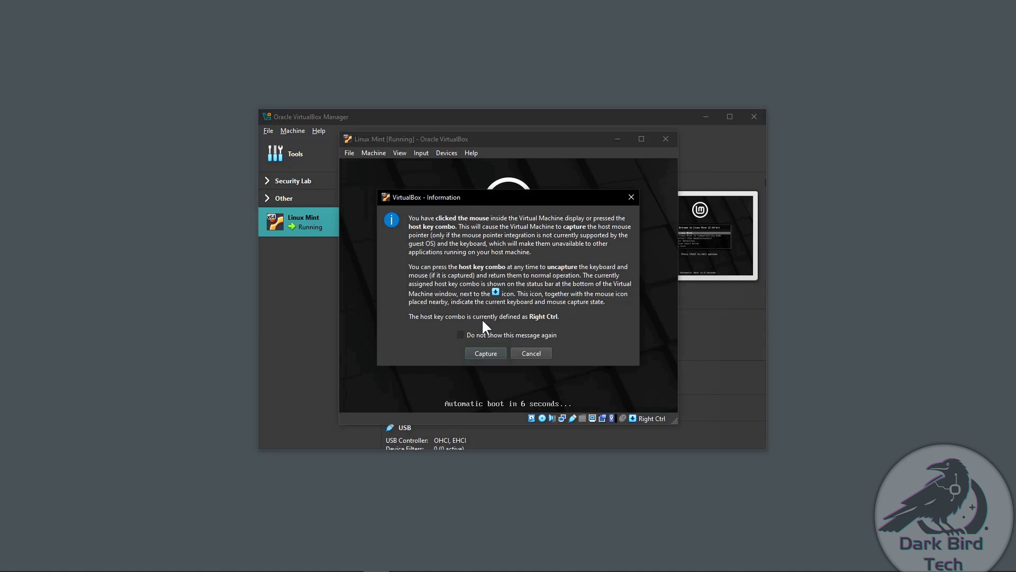
left_click(487, 353)
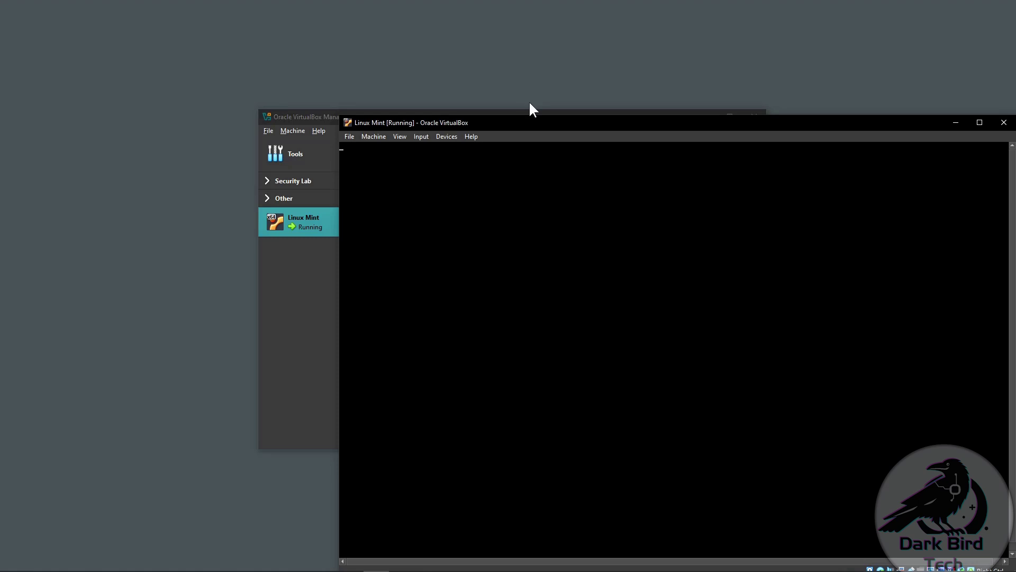
- Reposition and enlarge the virtual machine window to fit the whole guest desktop, dismissing the network connection notification
left_click_drag(527, 117, 375, 57)
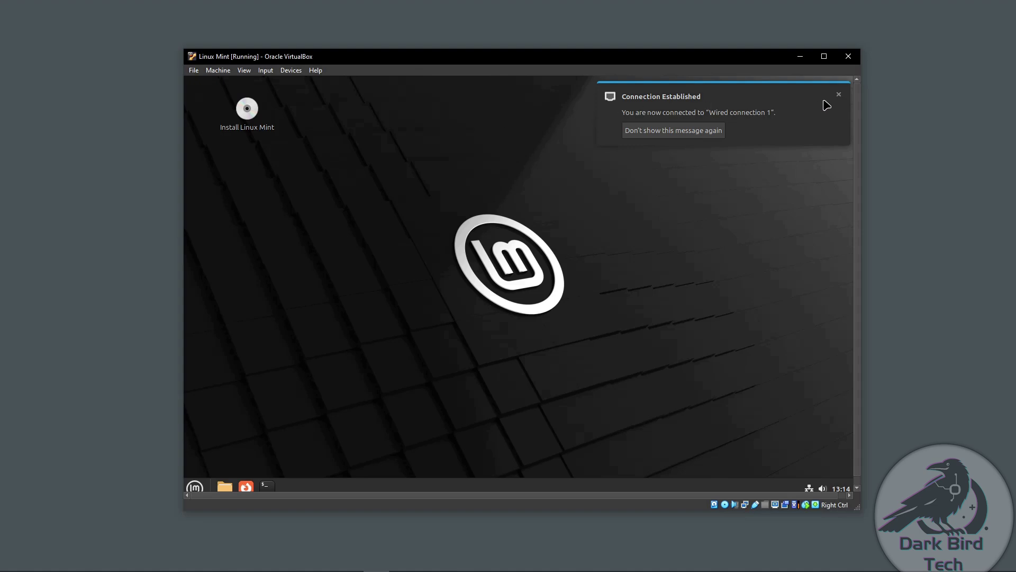
left_click(840, 96)
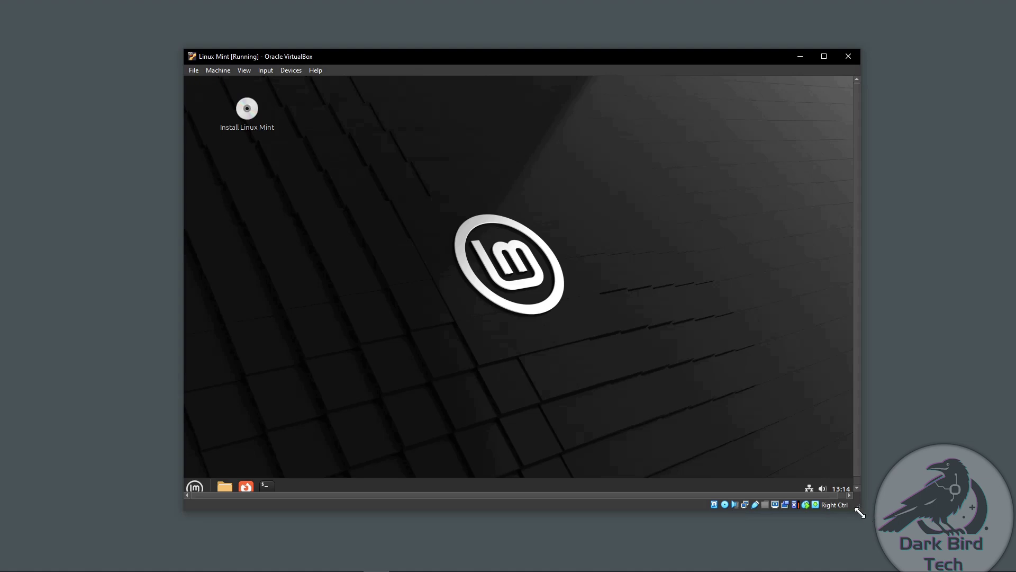
left_click_drag(862, 510, 891, 535)
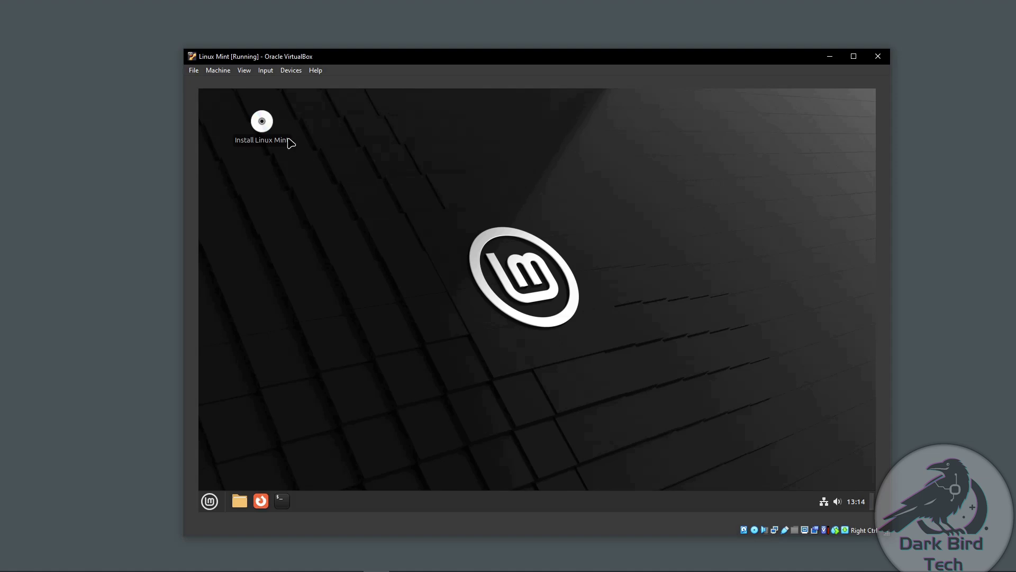
- Launch the Linux Mint installer, accept English and the English (US) keyboard layout, and continue without multimedia codecs
double_click(260, 124)
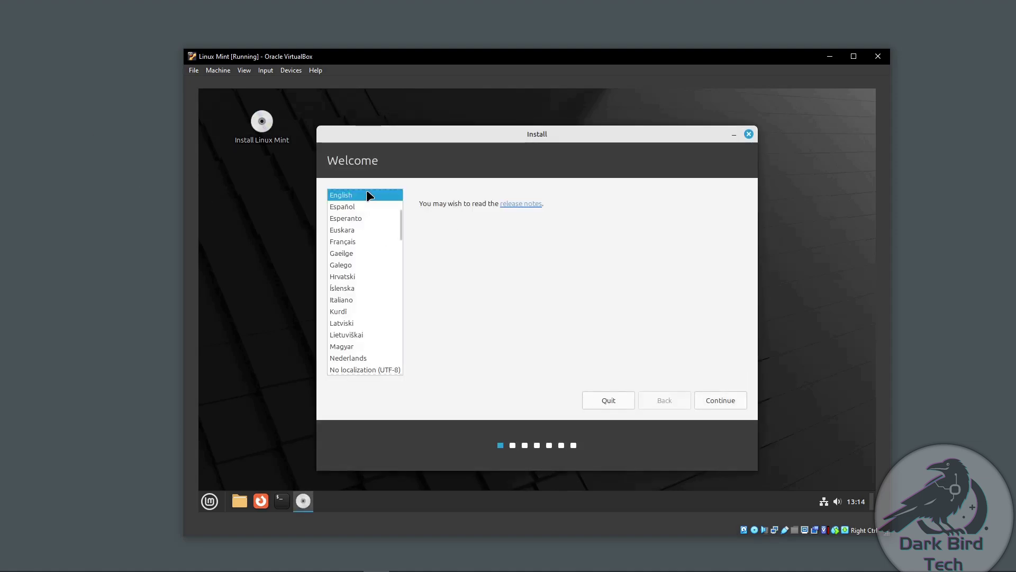
left_click(729, 403)
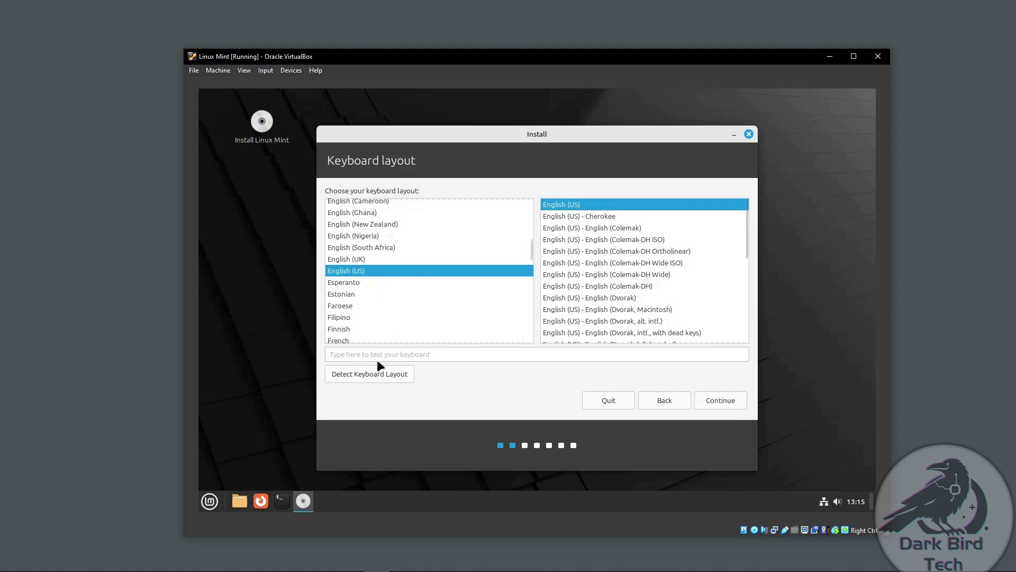
left_click(731, 402)
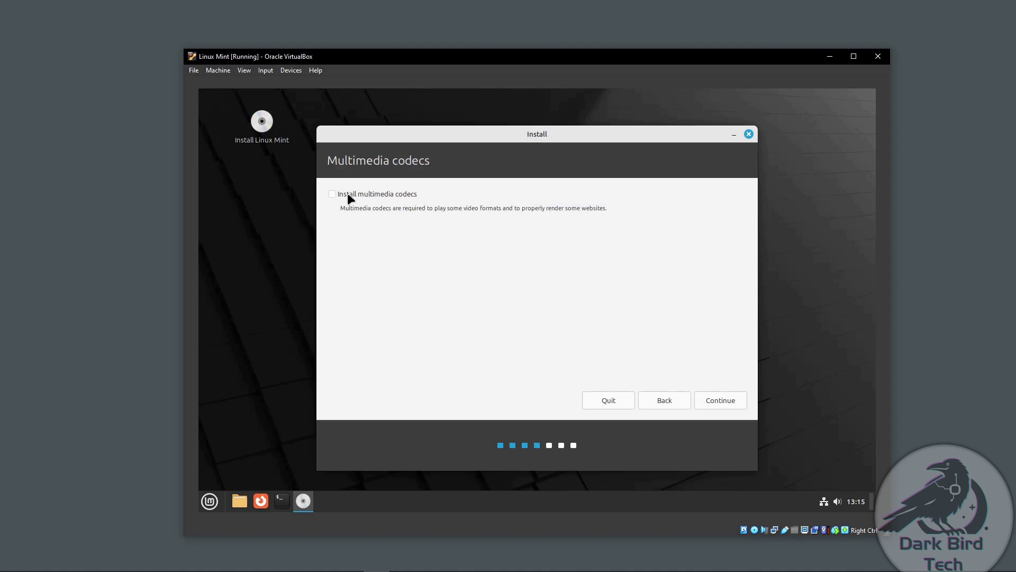
left_click(711, 405)
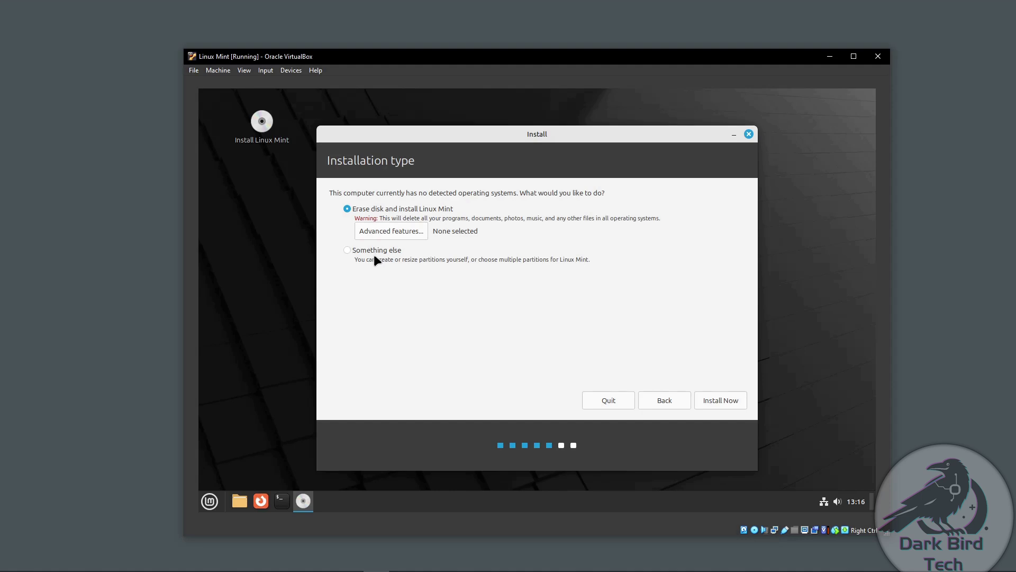
- Install with the option to erase the disk, approve writing the partition changes, and accept Johannesburg as the location
left_click(728, 401)
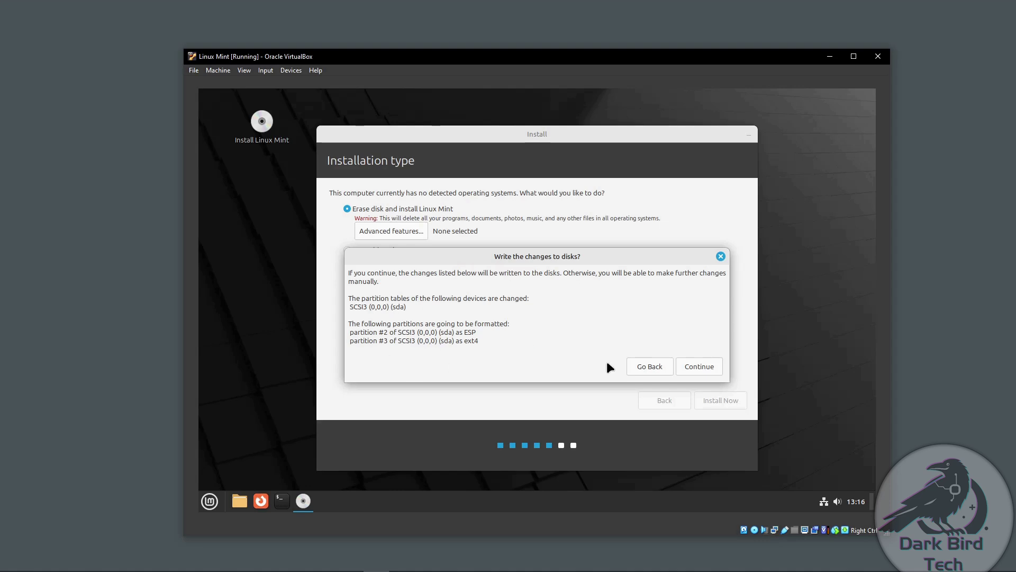
left_click(706, 367)
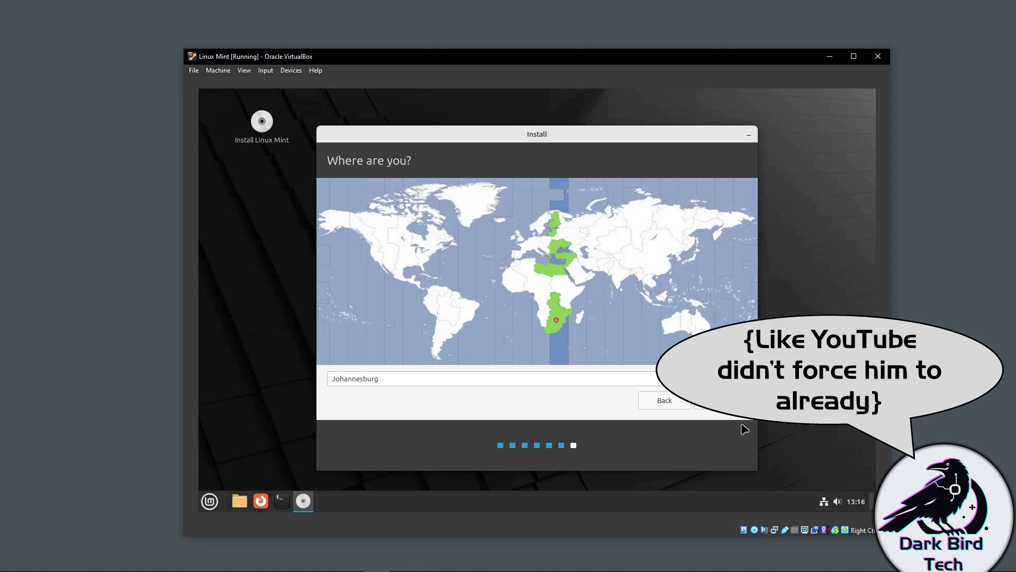
left_click(709, 403)
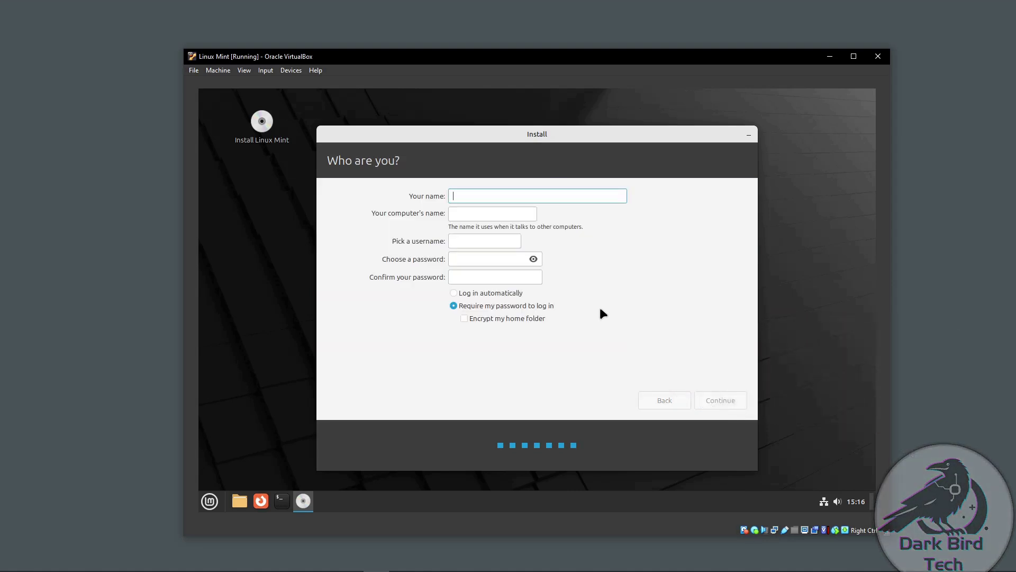
- Enter Dark Bird Tech as the name for the new account and set its username to db
type("Dark Bird Tech")
left_click(475, 241)
key("BackSpace")
key("BackSpace")
key("BackSpace")
key("BackSpace")
type("db")
- Enter the account password and confirm it, leaving the password required to log in
left_click(468, 259)
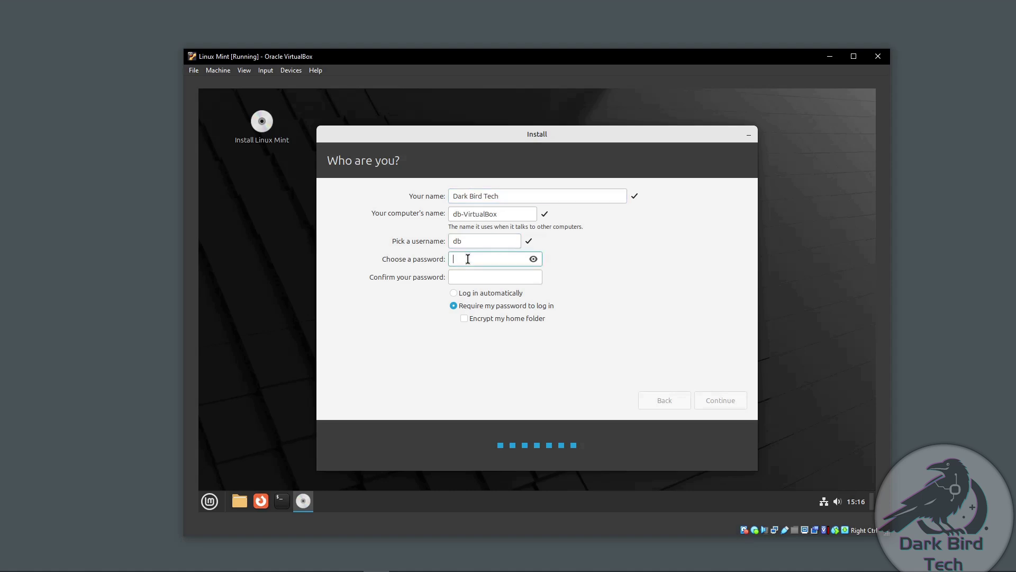
type("***********")
key("Tab")
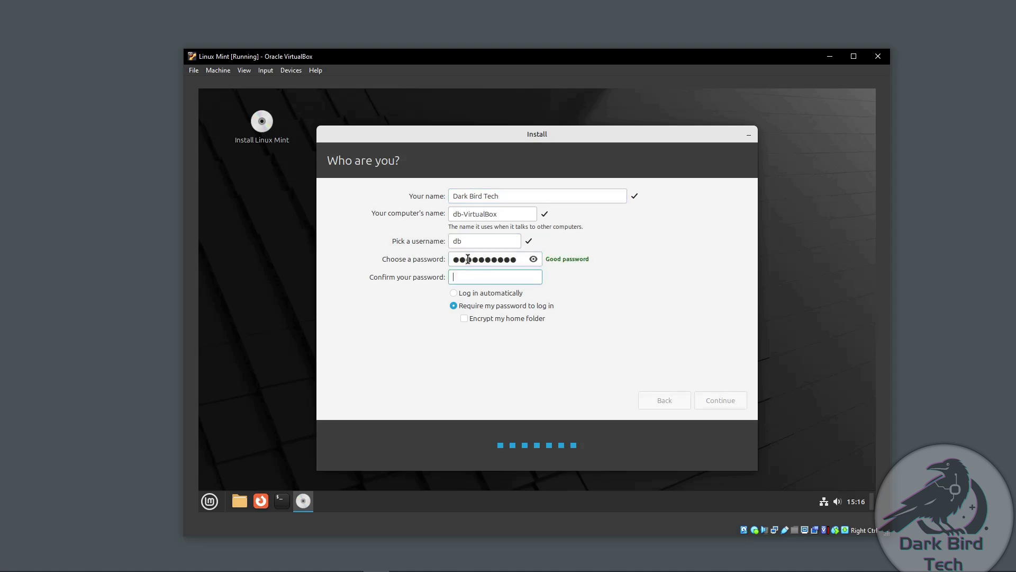
type("***********")
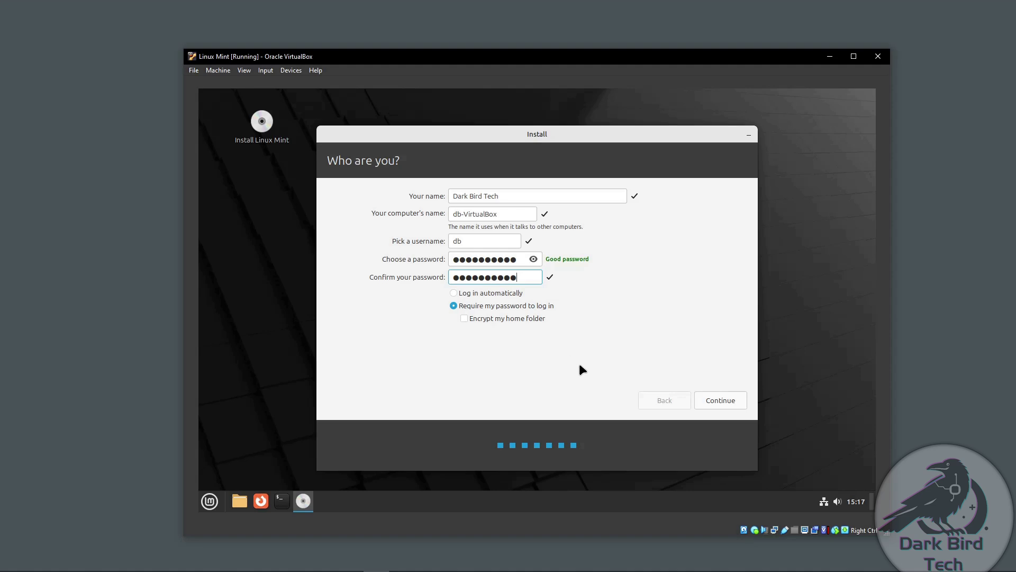
- Submit the account details to complete the Linux Mint installation and restart the virtual machine
left_click(722, 401)
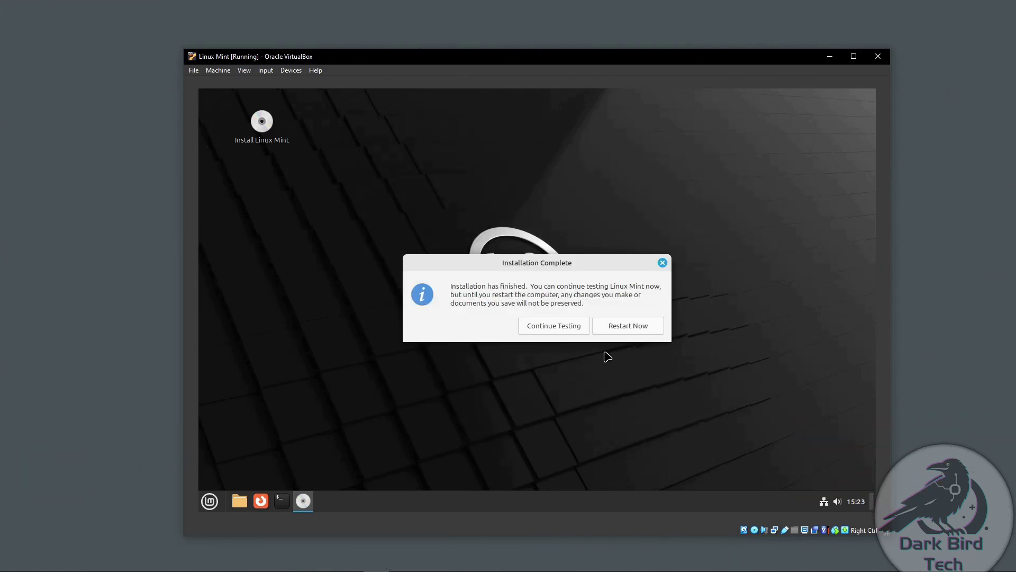
left_click(630, 325)
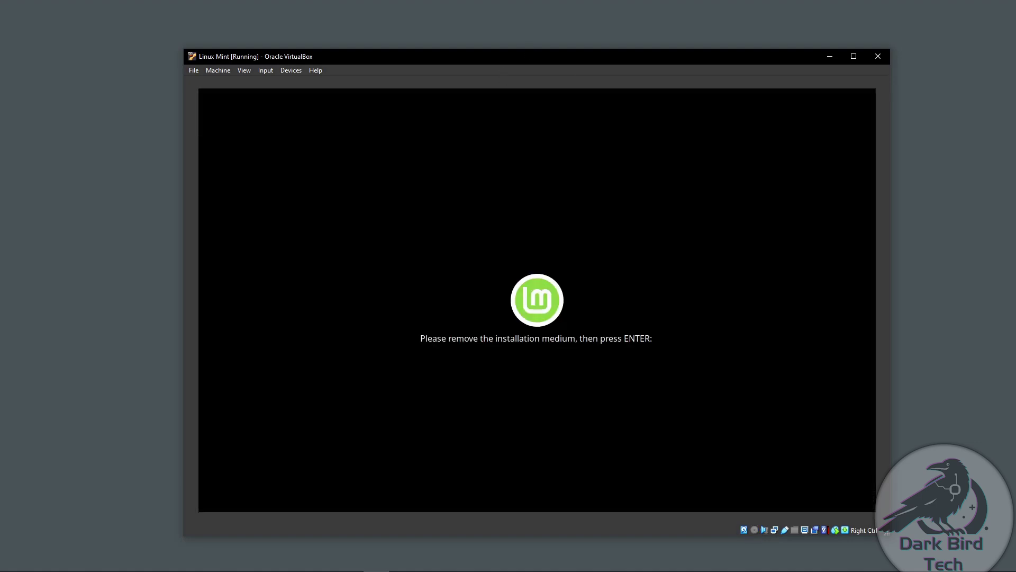
- Check that the virtual optical drive holds no installation disc and continue restarting into the installed Linux Mint
left_click(290, 70)
mouse_move(315, 71)
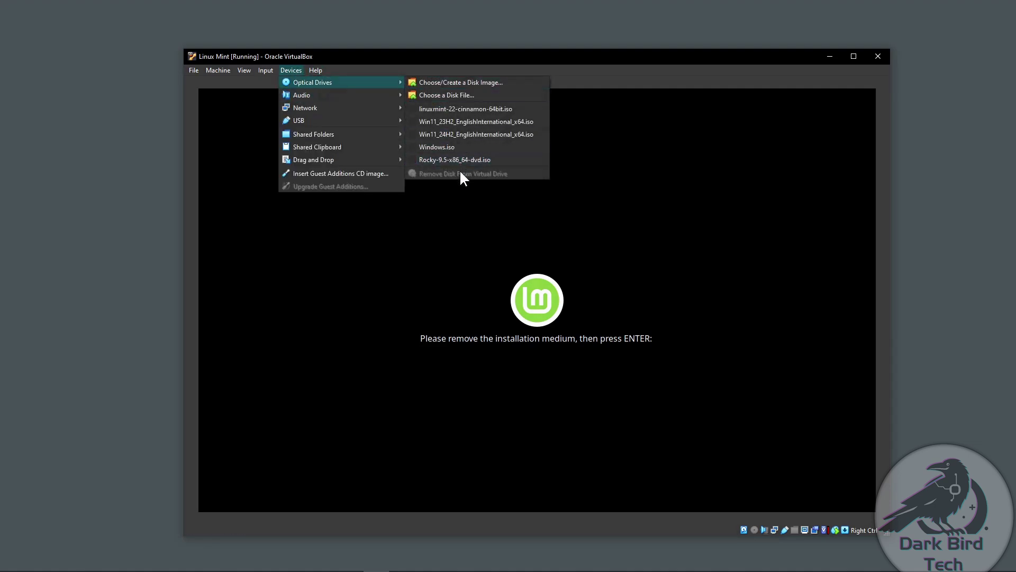
left_click(419, 292)
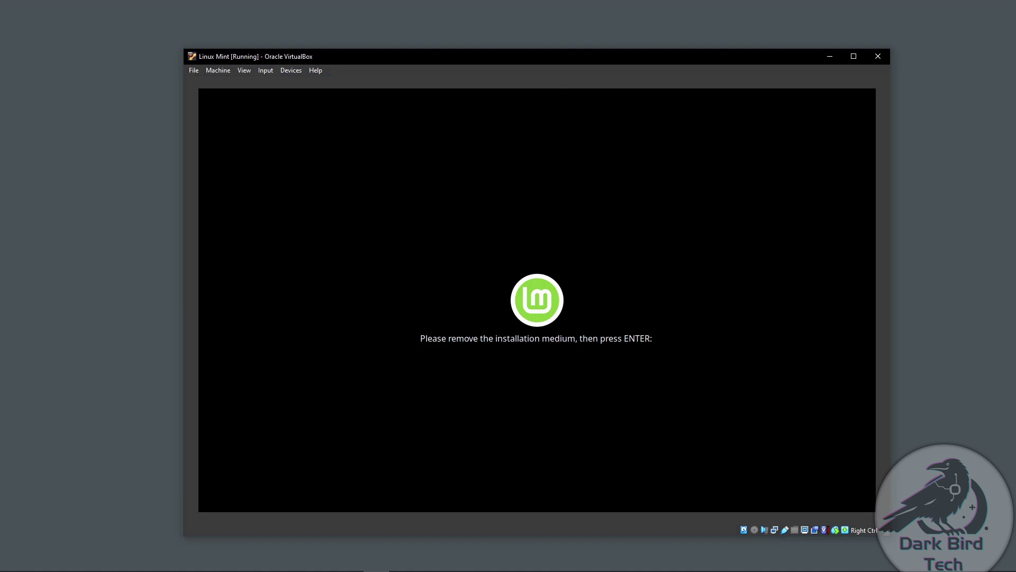
key("Return")
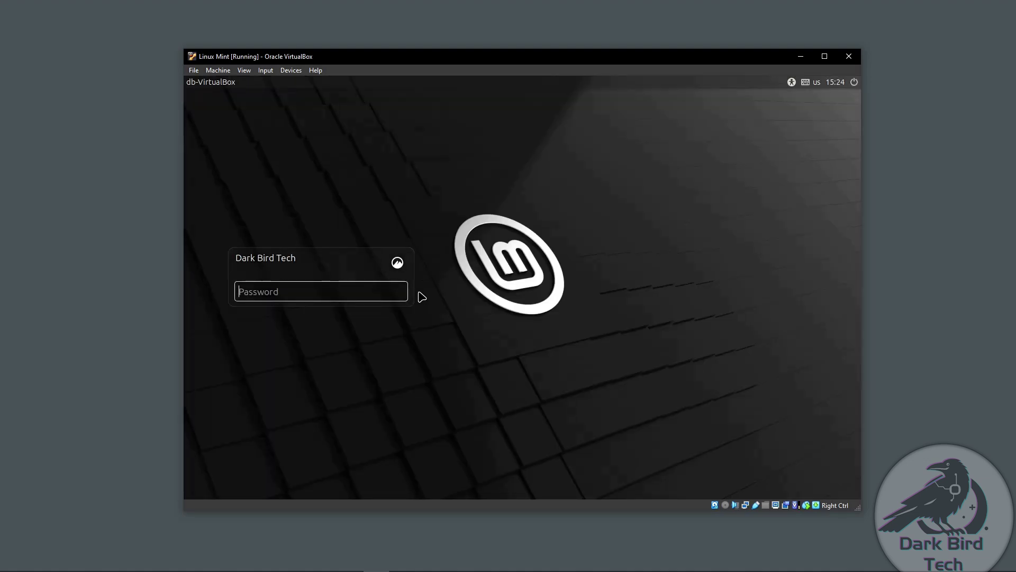
- Log in to the new Linux Mint account with the account password
type("••••••••••")
key("Return")
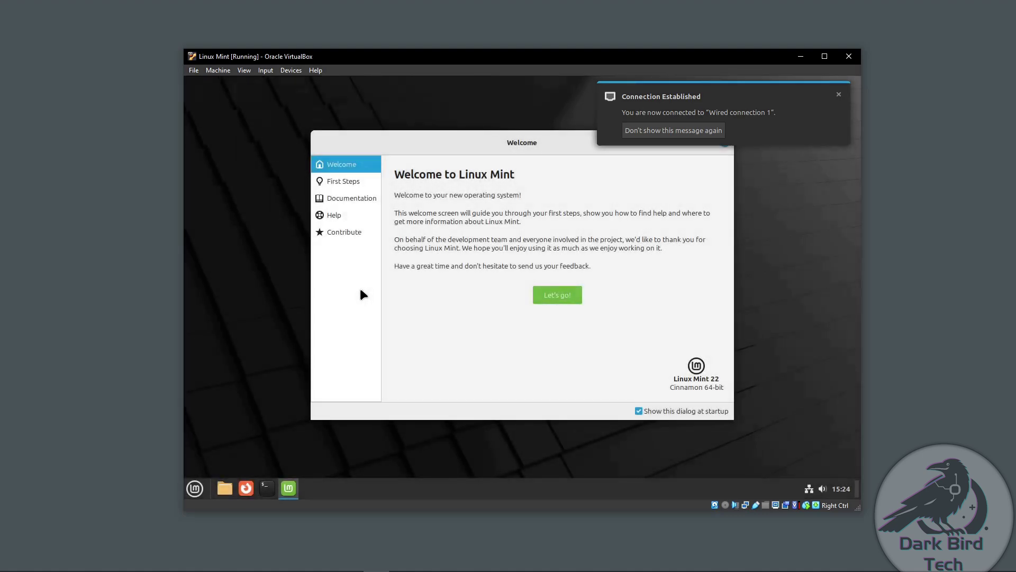
- Dismiss the network connection notification, and stop the Welcome dialog from showing at startup before closing it
left_click(840, 95)
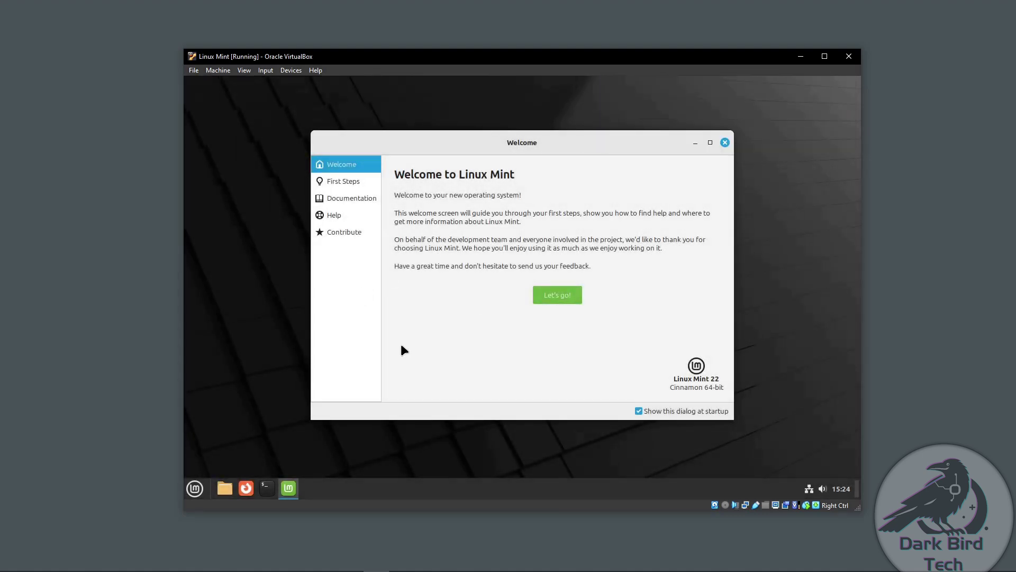
left_click(639, 411)
left_click(725, 143)
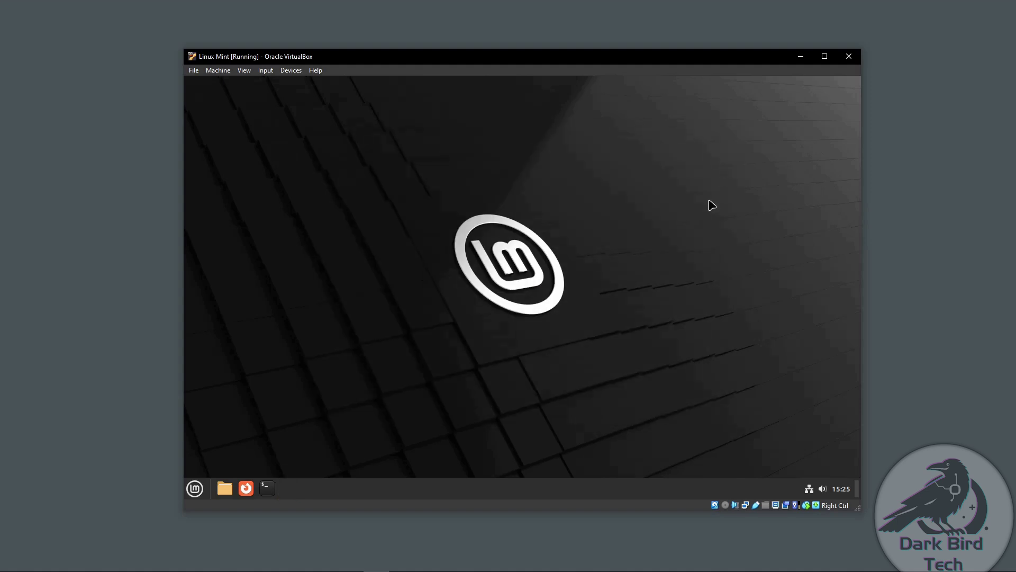
- Switch the Linux Mint virtual machine to full-screen mode and accept the information notice
left_click(244, 71)
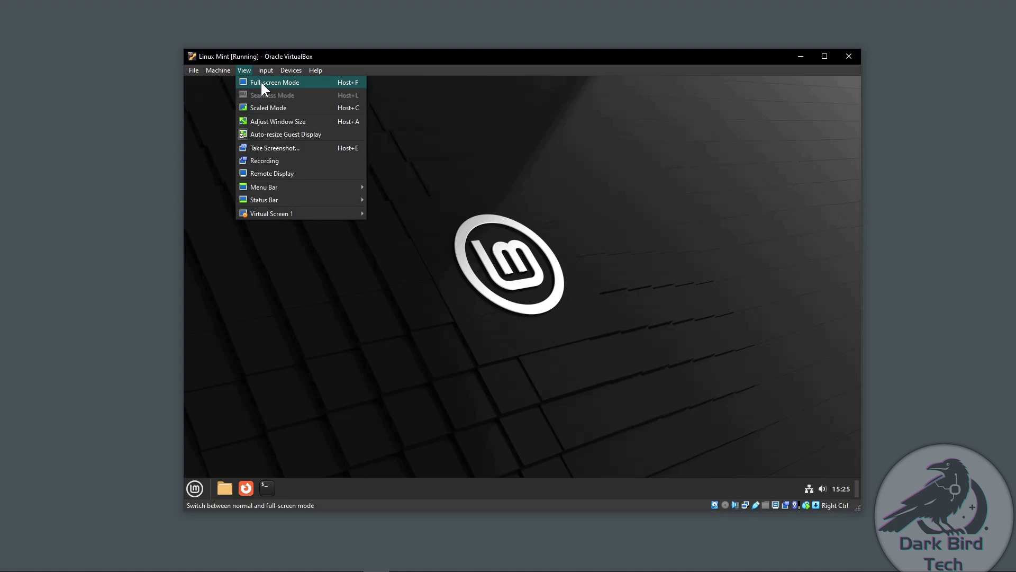
left_click(262, 83)
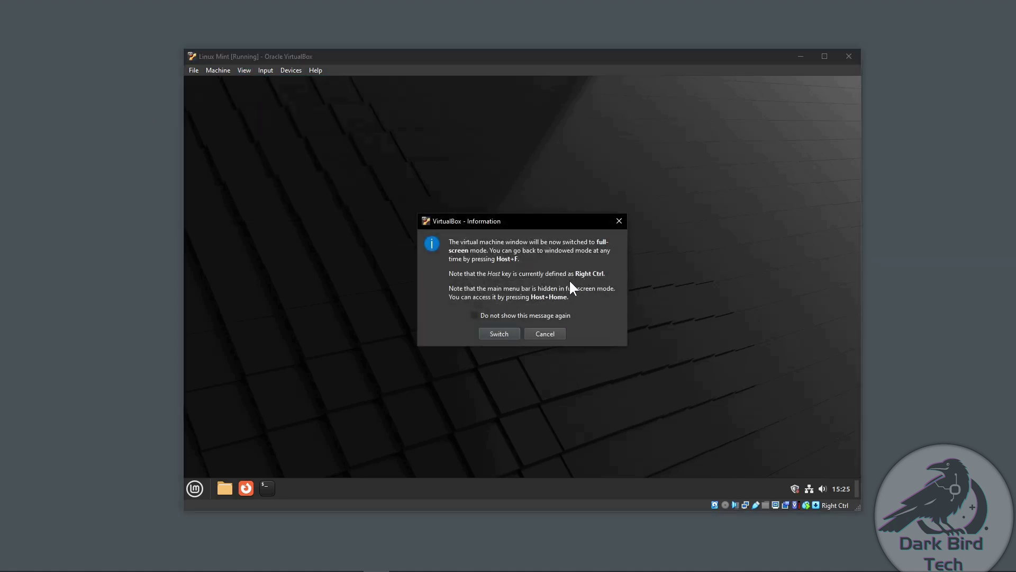
left_click(499, 333)
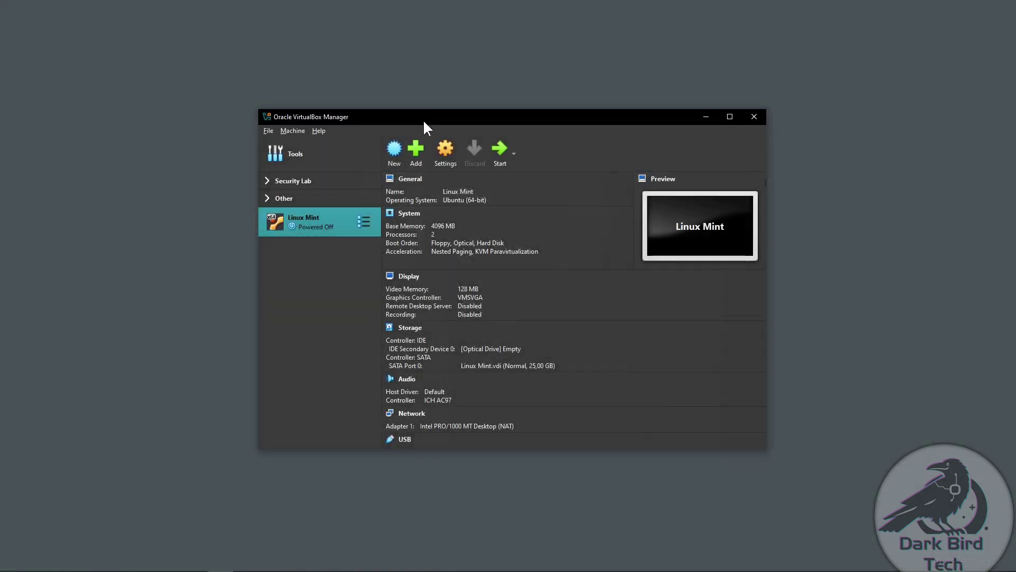
- Create a virtual machine named Rocky Linux with the Red Hat subtype, keeping the other default settings
left_click(392, 151)
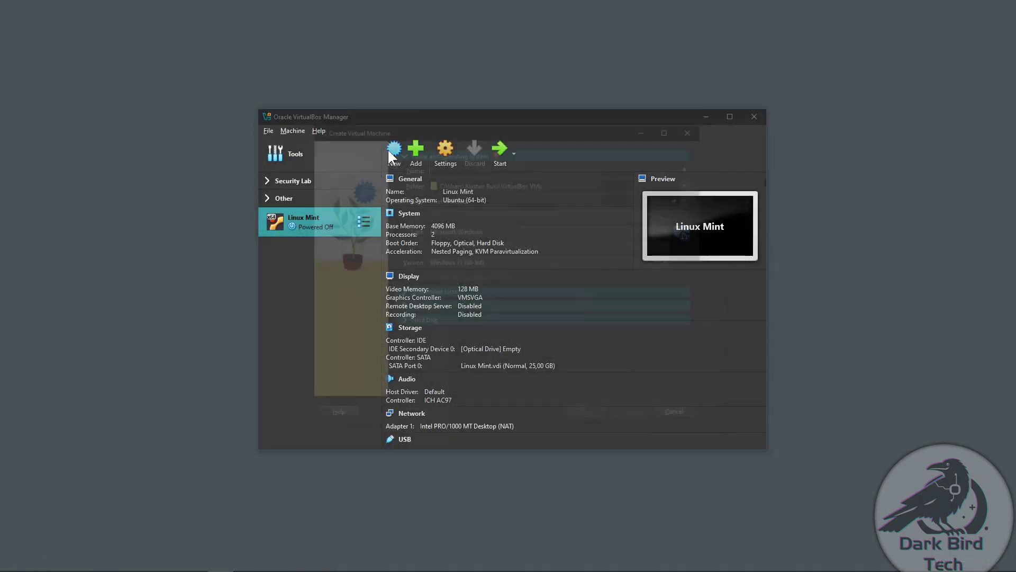
type("Rock")
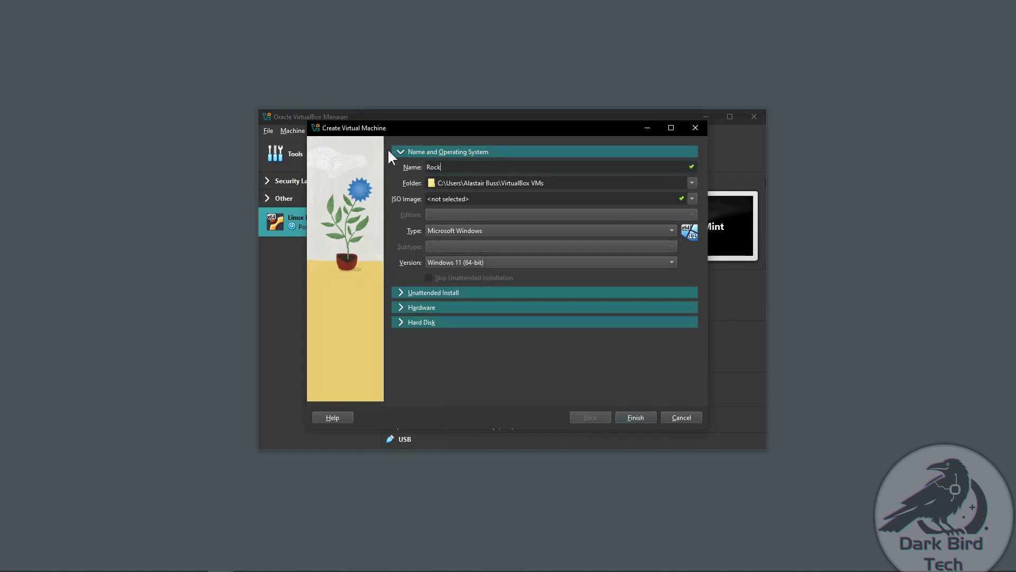
type("y Linux")
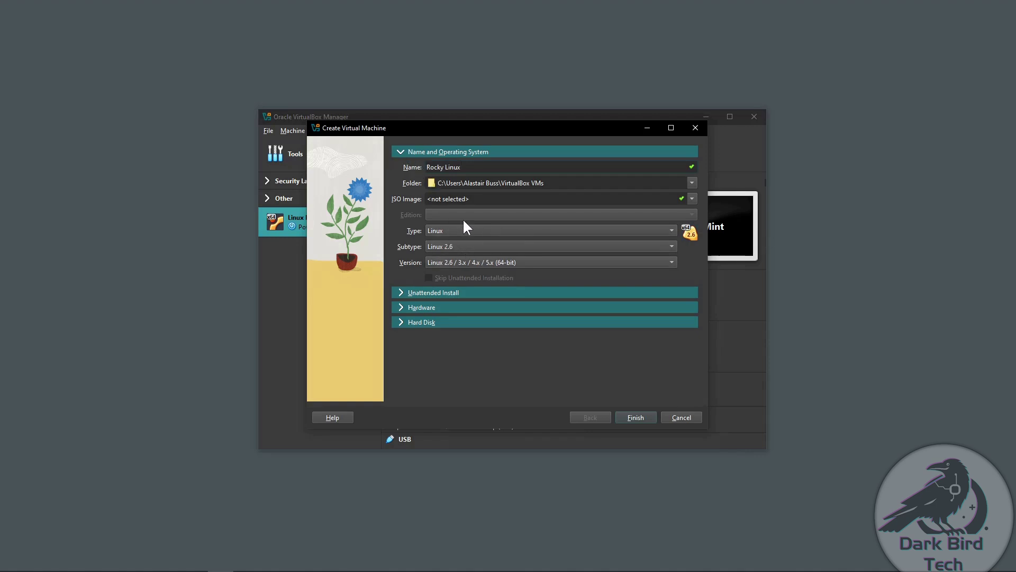
left_click(443, 246)
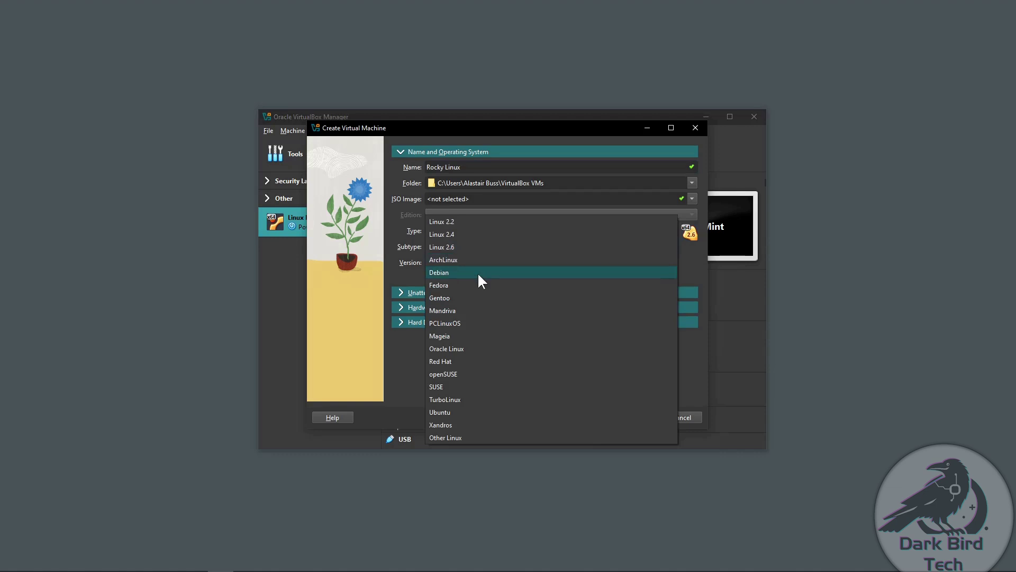
left_click(450, 361)
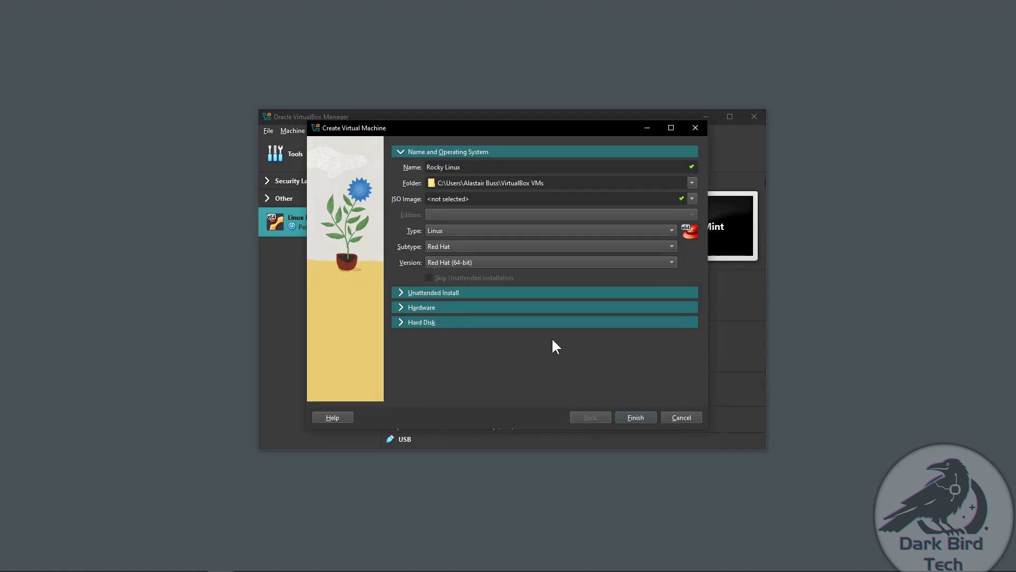
left_click(635, 417)
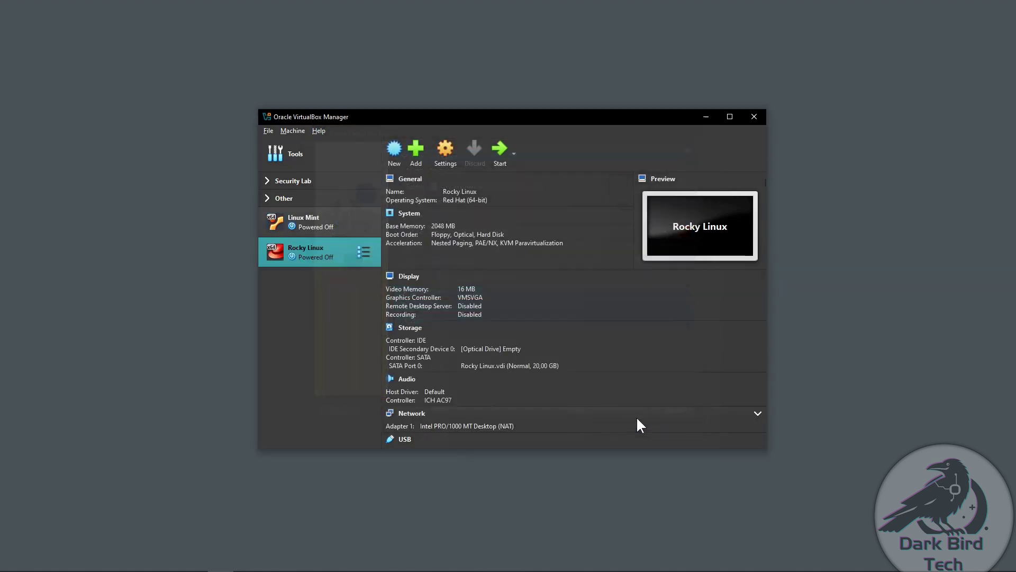
- Set the base memory of the Rocky Linux virtual machine to 4096 MB in its system settings
right_click(321, 255)
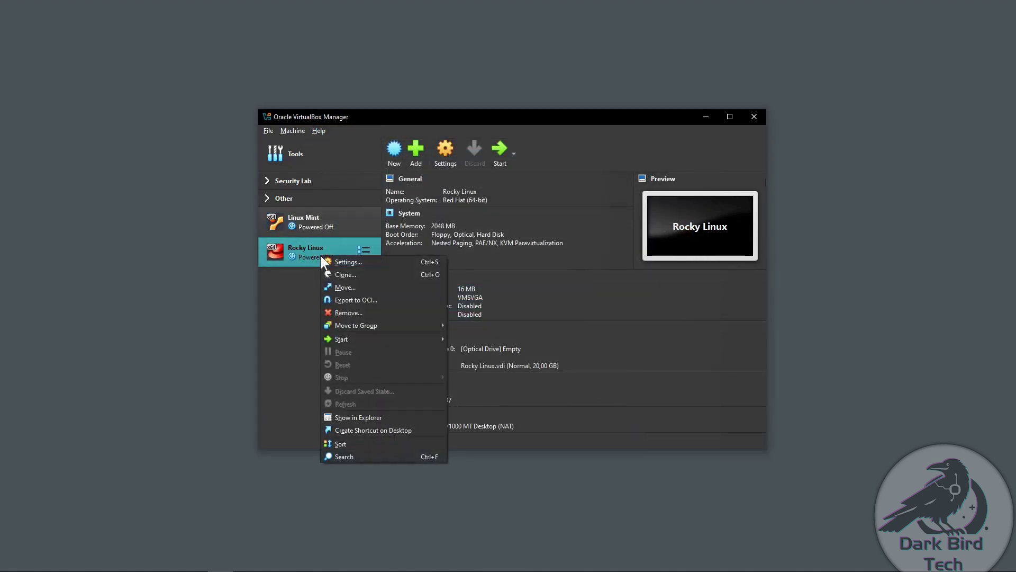
left_click(331, 259)
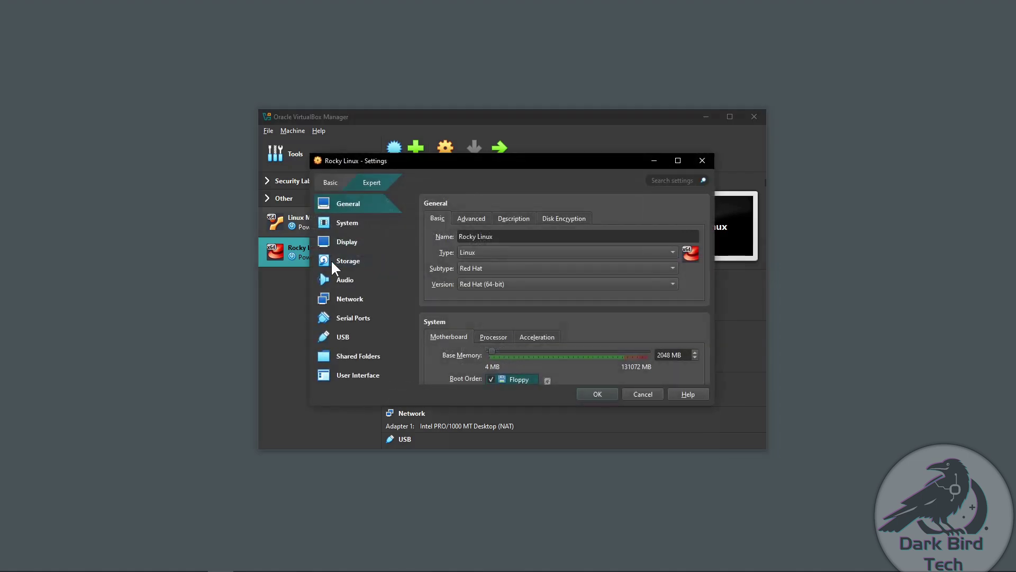
left_click(348, 223)
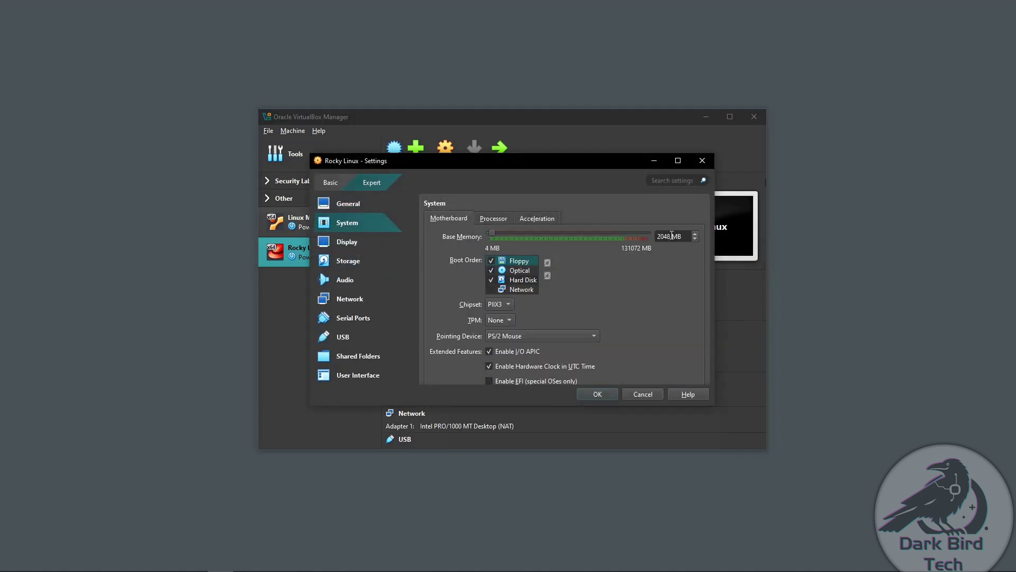
double_click(670, 236)
key("Left")
key("Page_Up")
type("4096")
- Set the Rocky Linux machine to 2 processors and raise its video memory to 128 MB
left_click(493, 219)
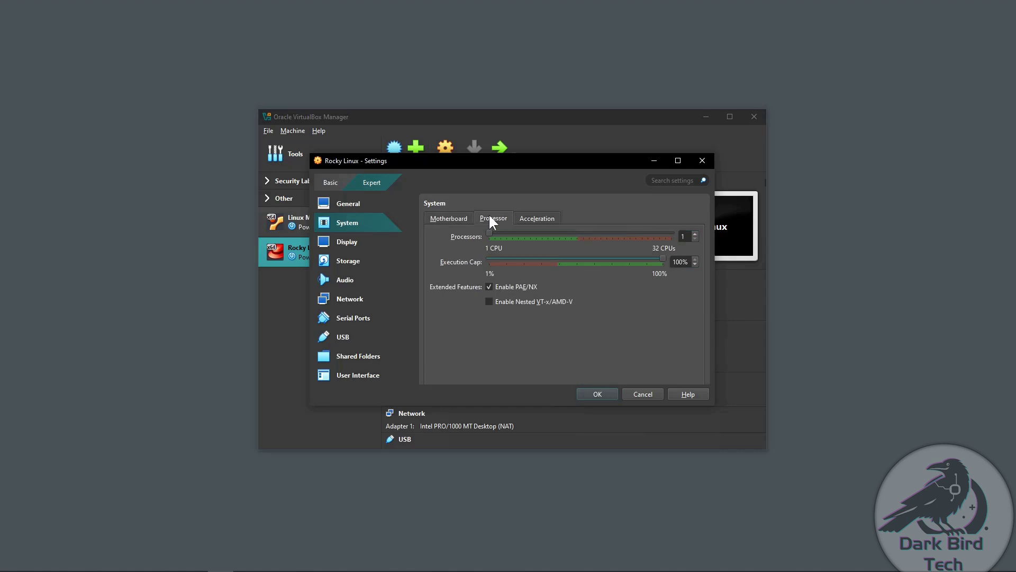
left_click(695, 234)
left_click(346, 242)
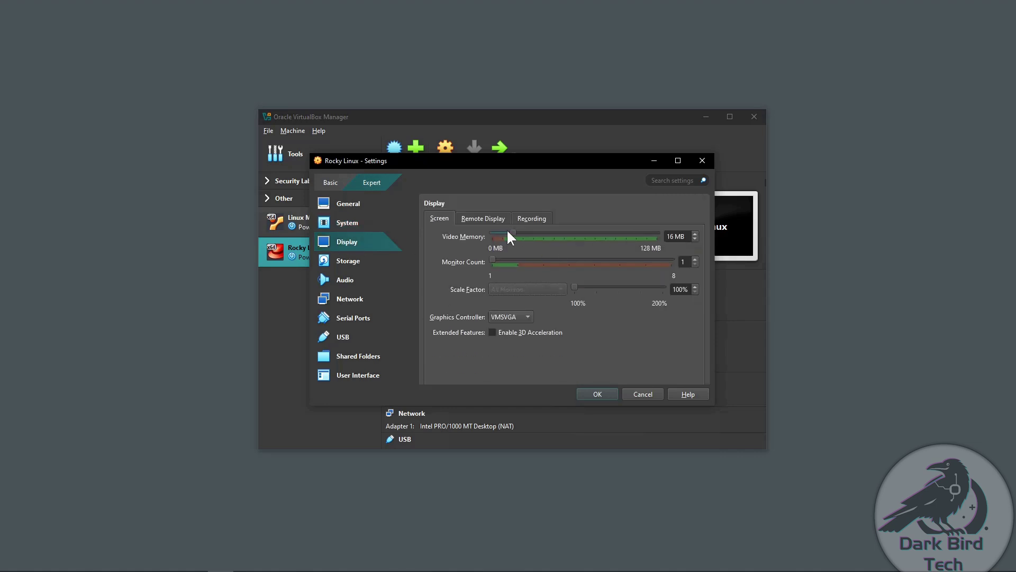
left_click_drag(510, 232, 676, 230)
- Attach Rocky-9.5-x86_64-dvd.iso from the Rocky Linux ISO folder to the empty IDE optical drive and save the machine settings
left_click(354, 260)
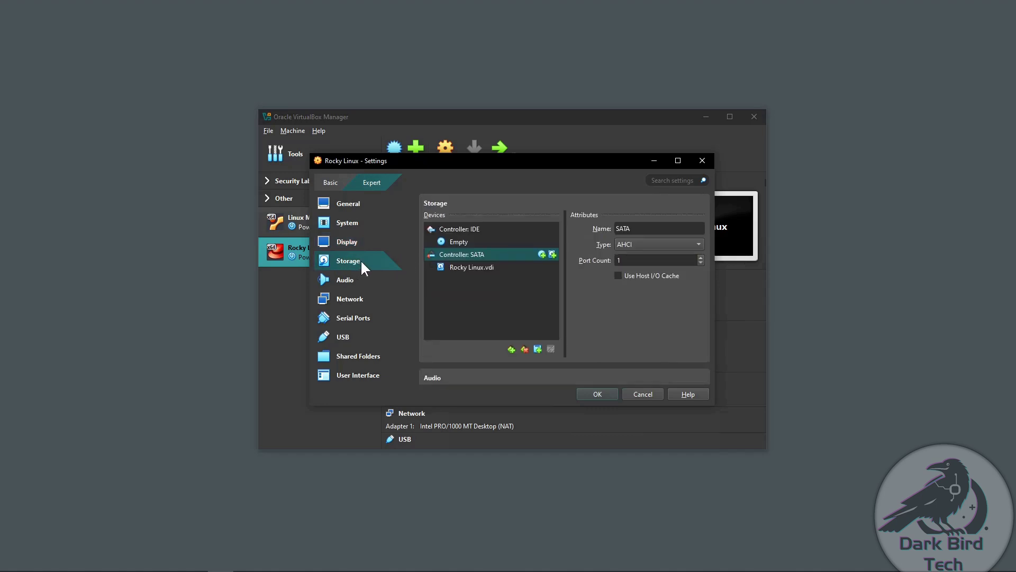
left_click(459, 243)
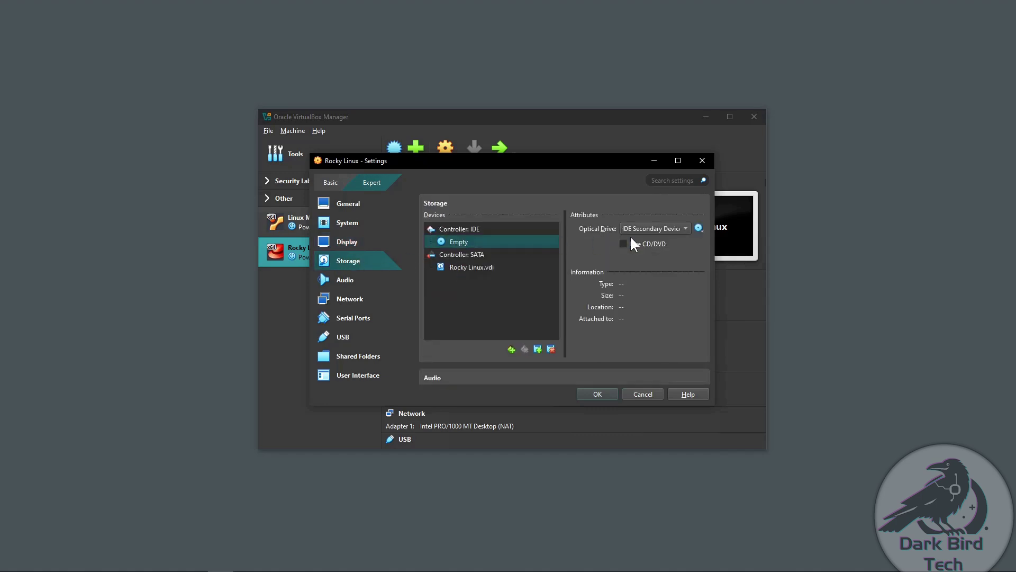
left_click(699, 229)
left_click(713, 254)
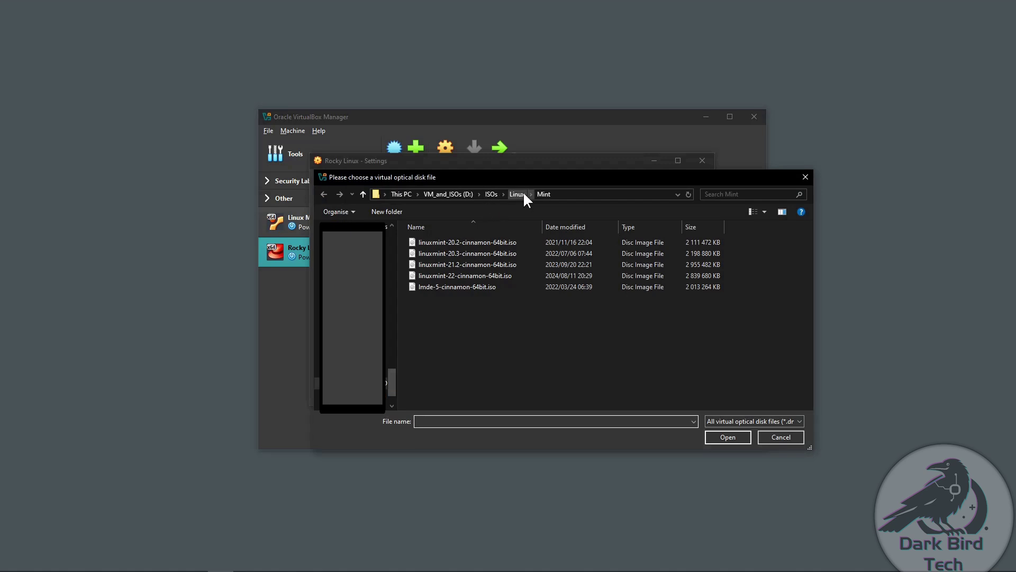
left_click(517, 194)
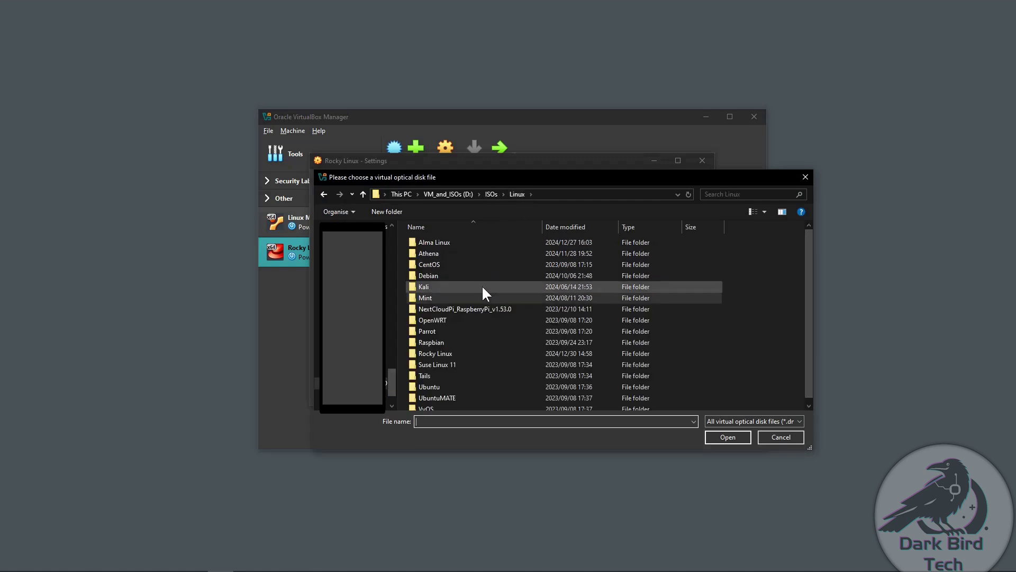
double_click(482, 354)
double_click(482, 241)
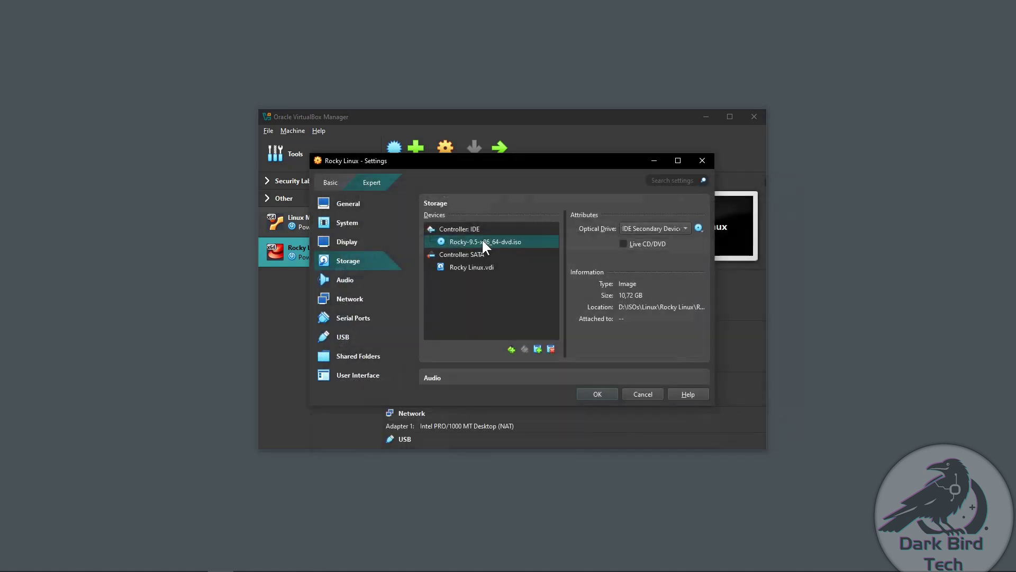
left_click(613, 394)
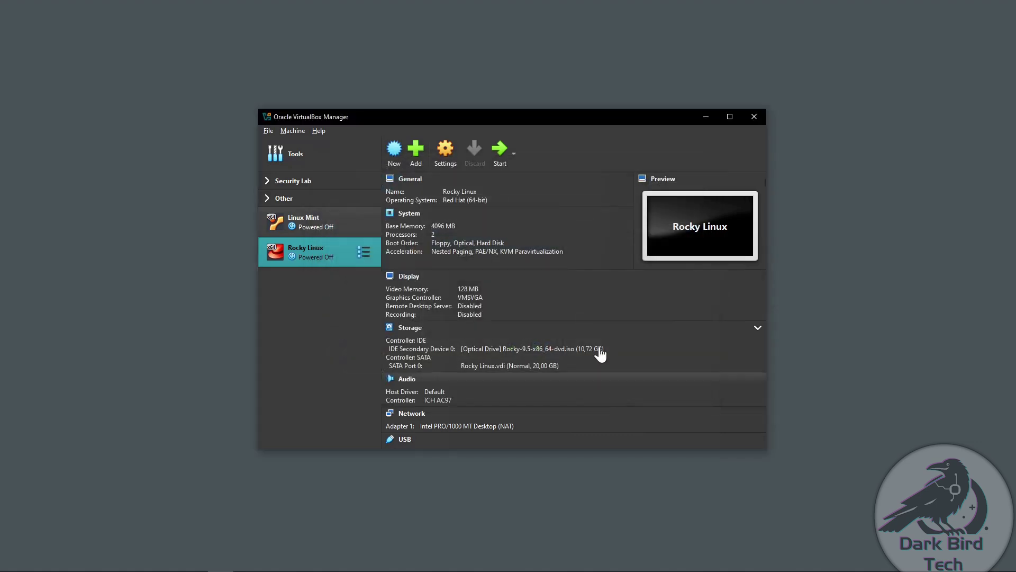
- Start the Rocky Linux virtual machine, let it capture keyboard input, and boot into the Rocky Linux 9.5 installer
left_click(504, 157)
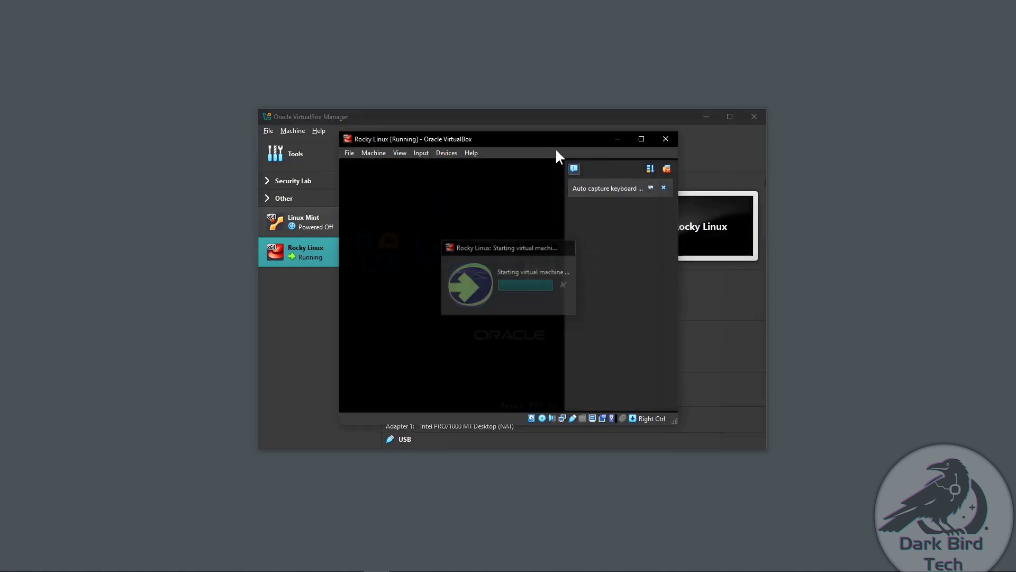
left_click(665, 168)
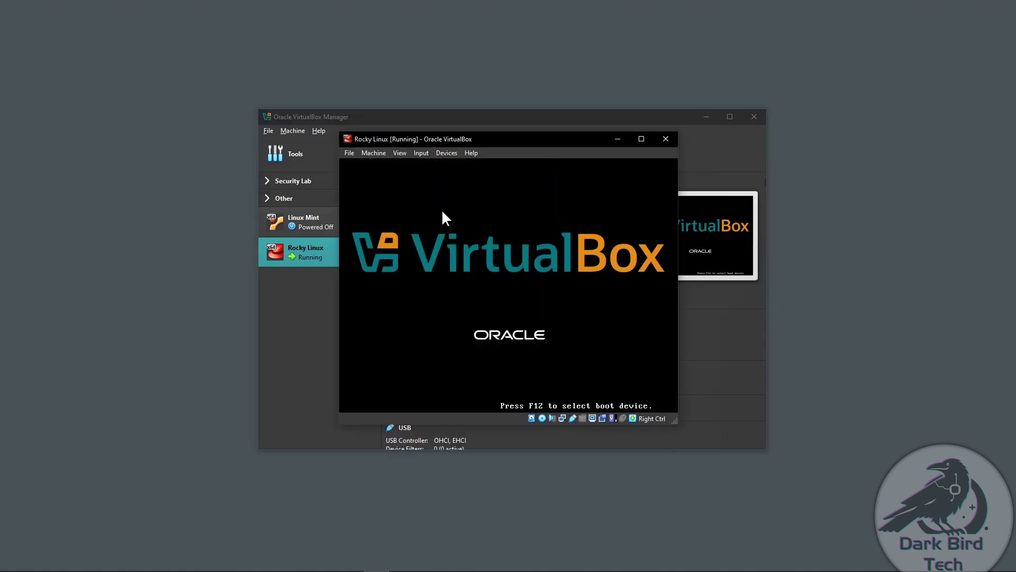
left_click(447, 218)
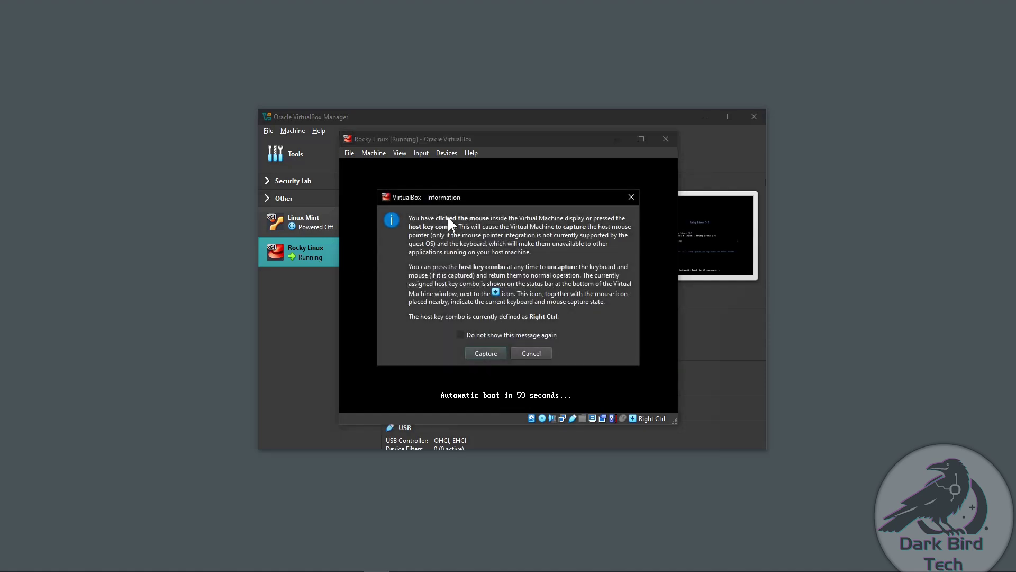
key("Return")
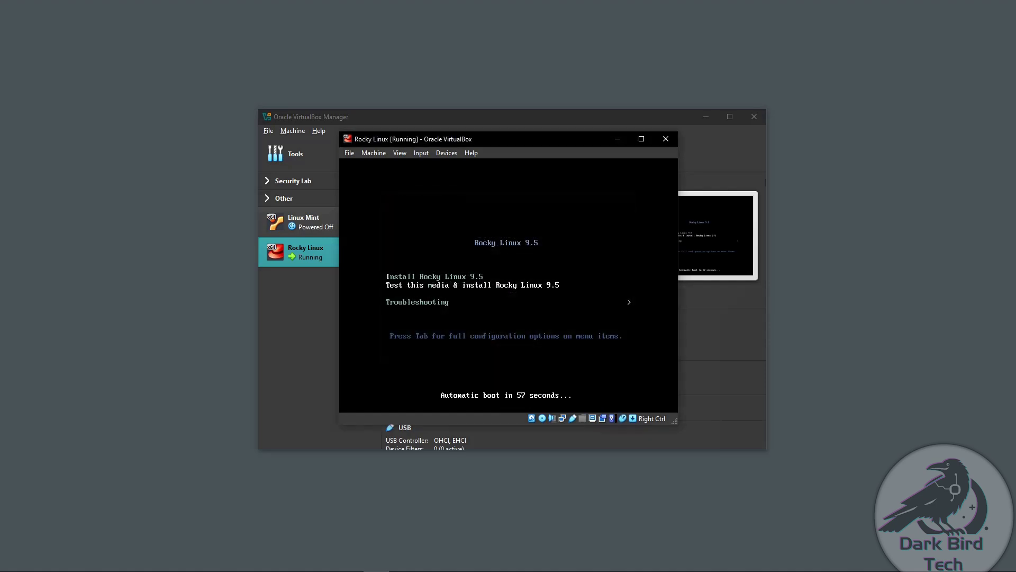
key("Return")
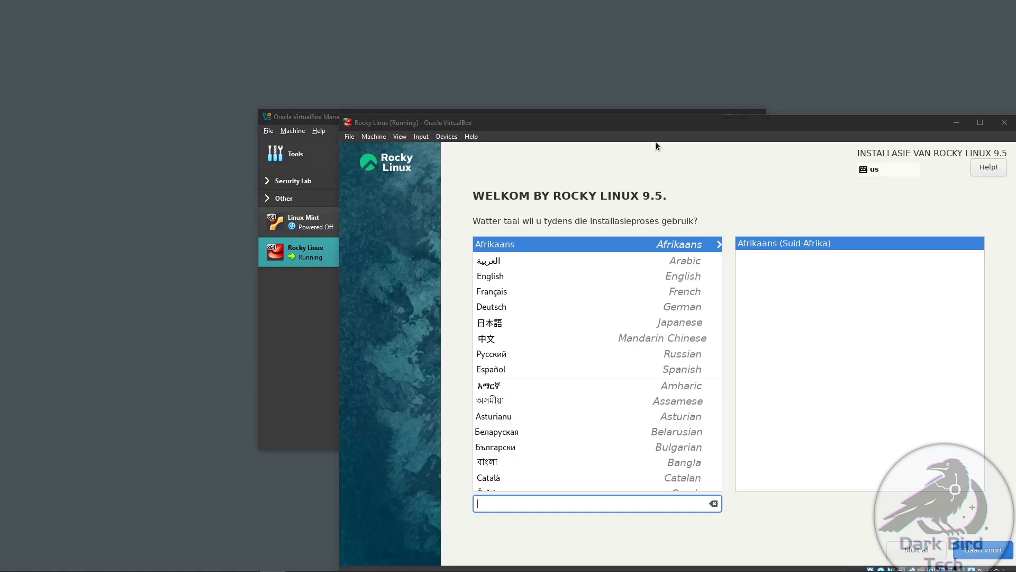
- Reposition and enlarge the Rocky Linux machine window, and allow it to capture the mouse and keyboard
left_click_drag(742, 127, 603, 60)
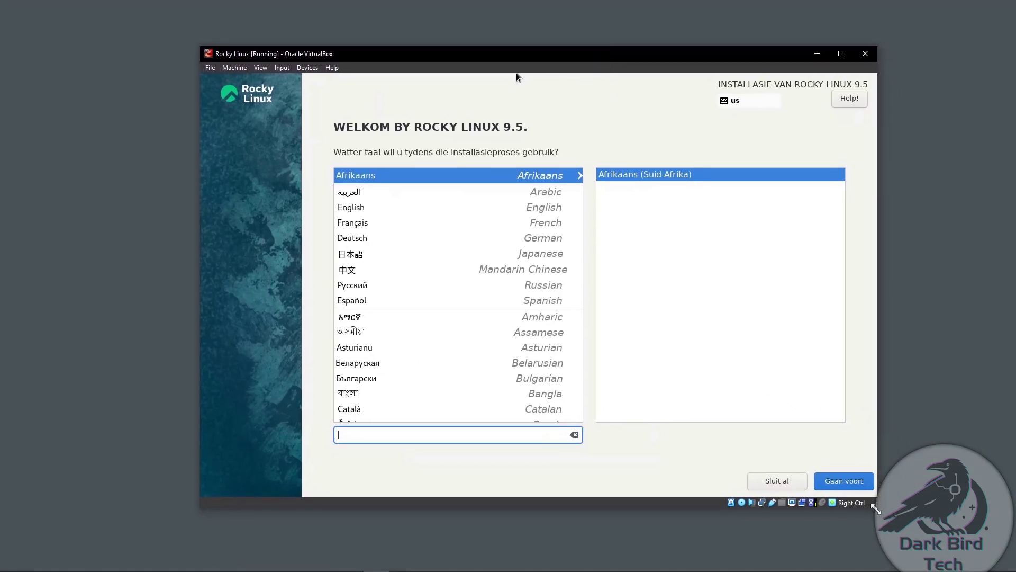
left_click_drag(876, 510, 929, 538)
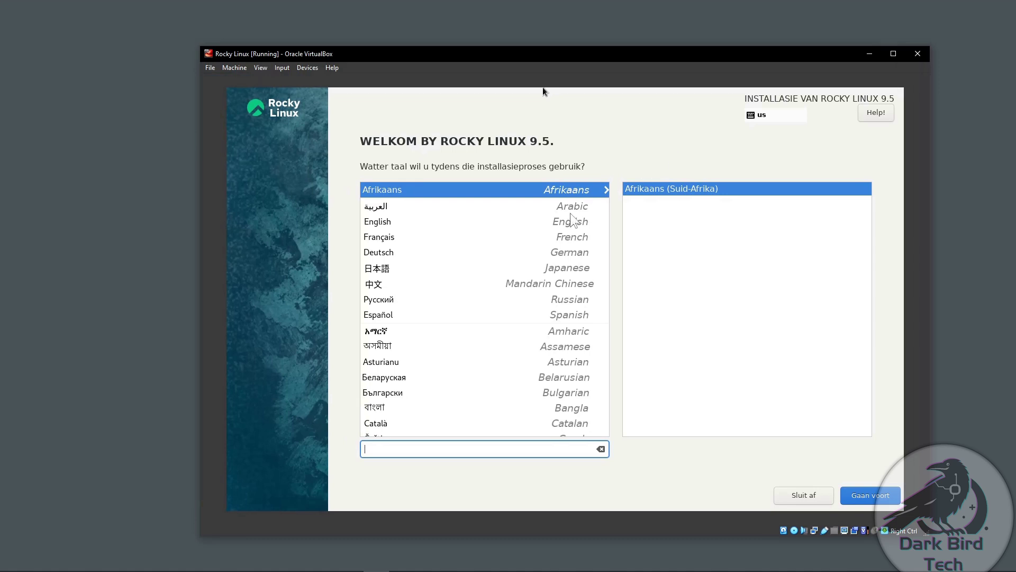
left_click(454, 113)
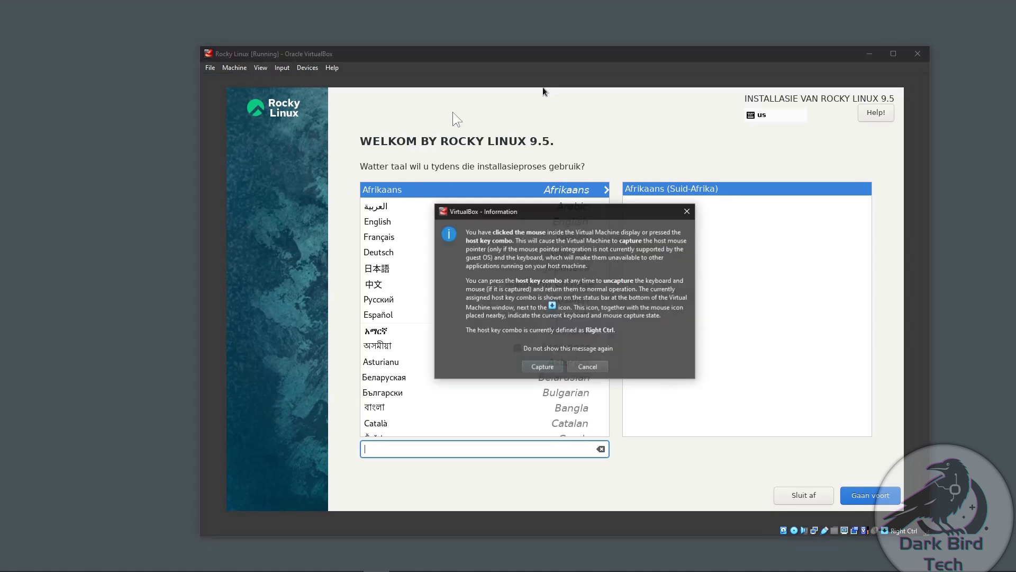
left_click(545, 371)
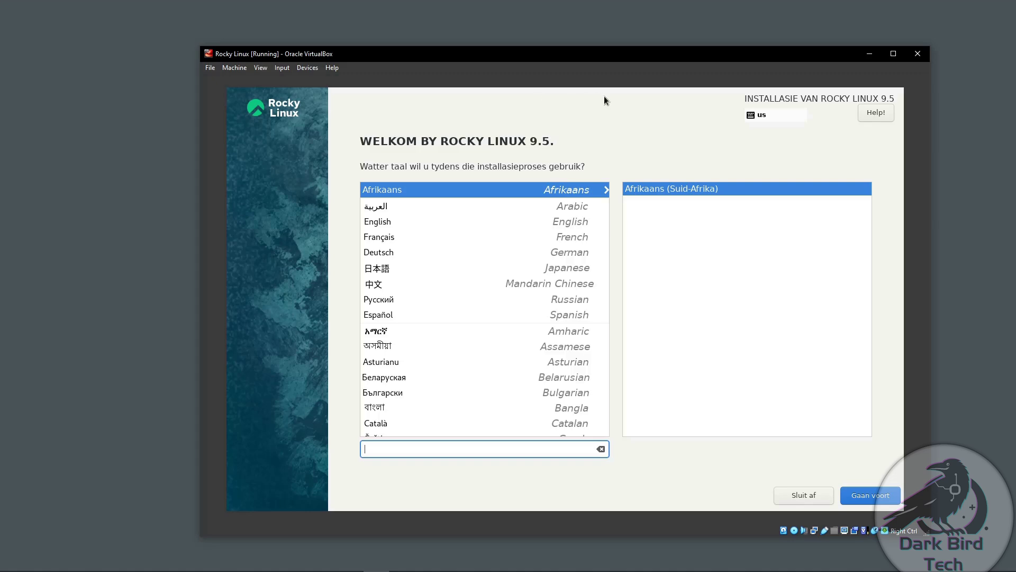
- Choose English (United States) as the installation language and continue to the installation summary
left_click(378, 220)
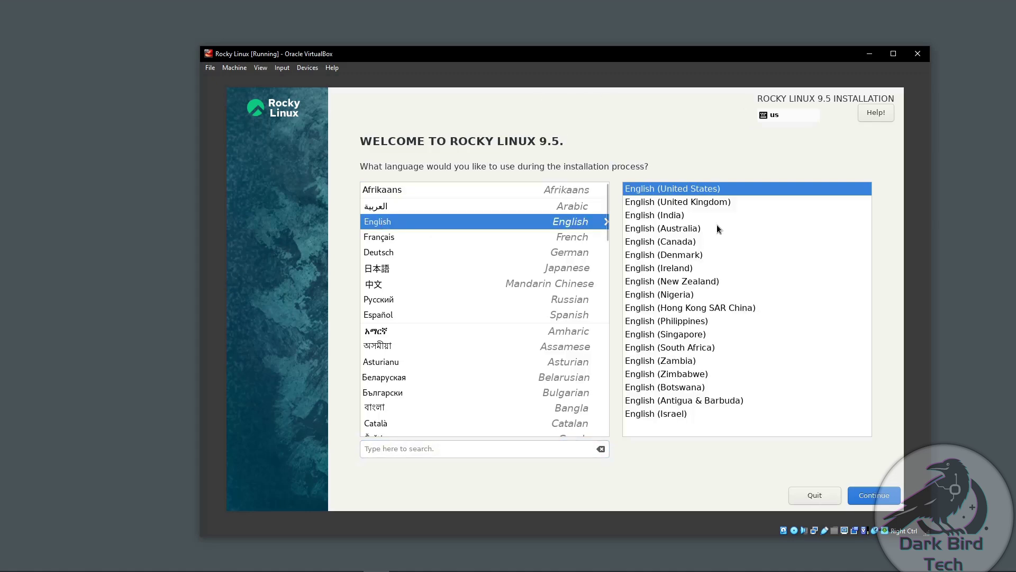
left_click(868, 499)
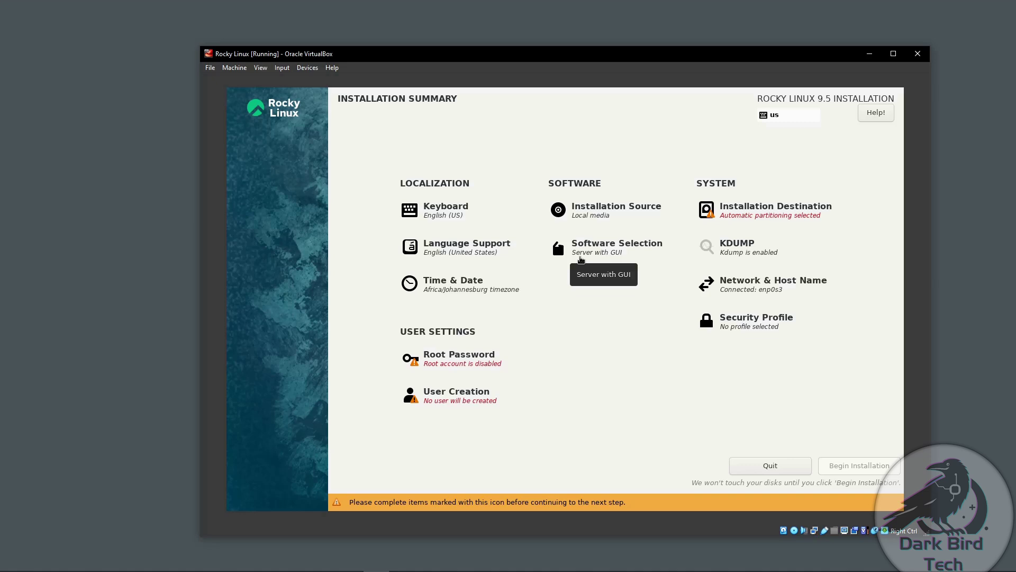
- Select the Workstation base environment with GNOME Applications, Internet Applications, and Office Suite and Productivity as additional software
left_click(586, 253)
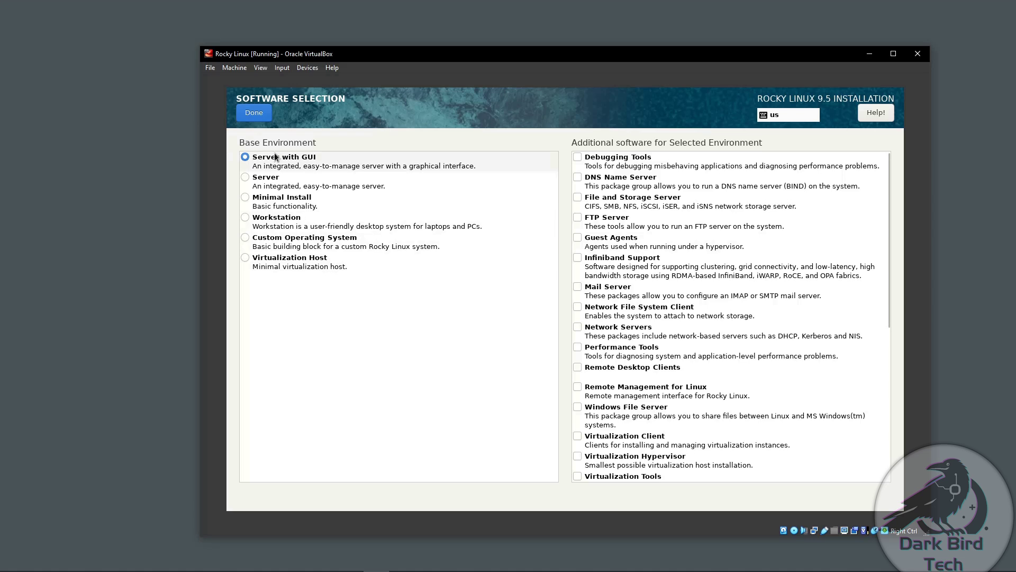
left_click(246, 218)
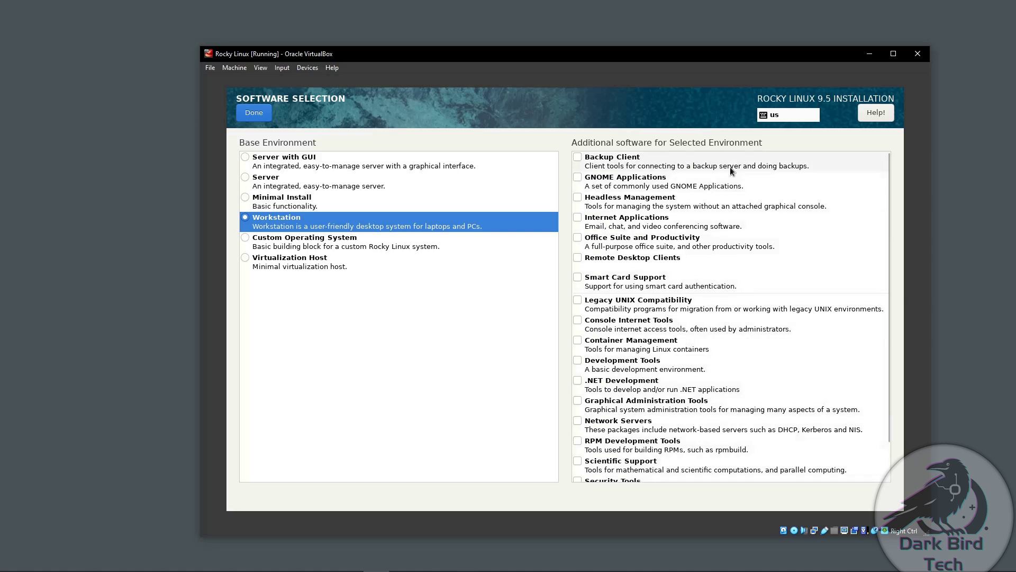
left_click(578, 178)
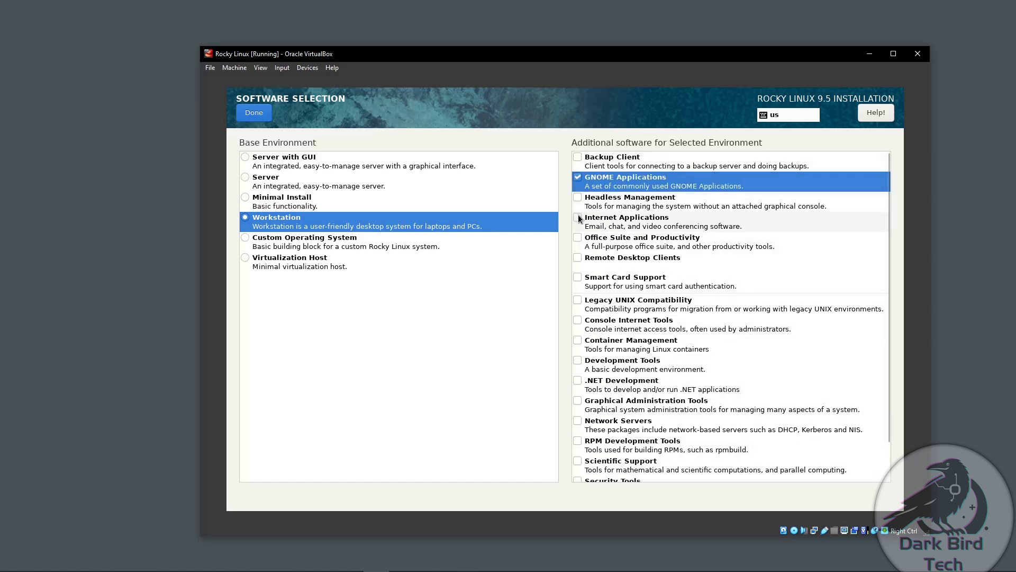
left_click(578, 217)
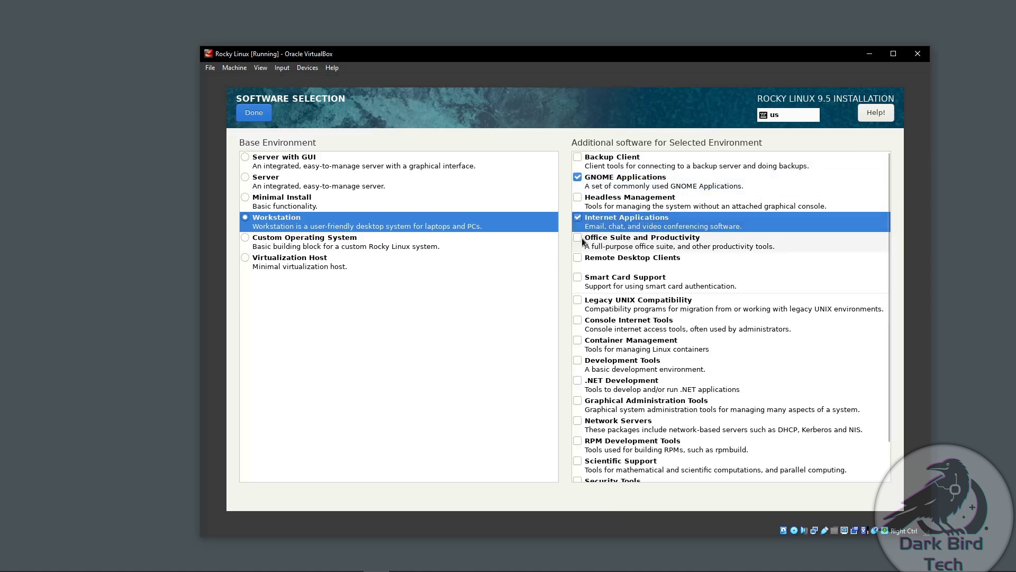
left_click(582, 239)
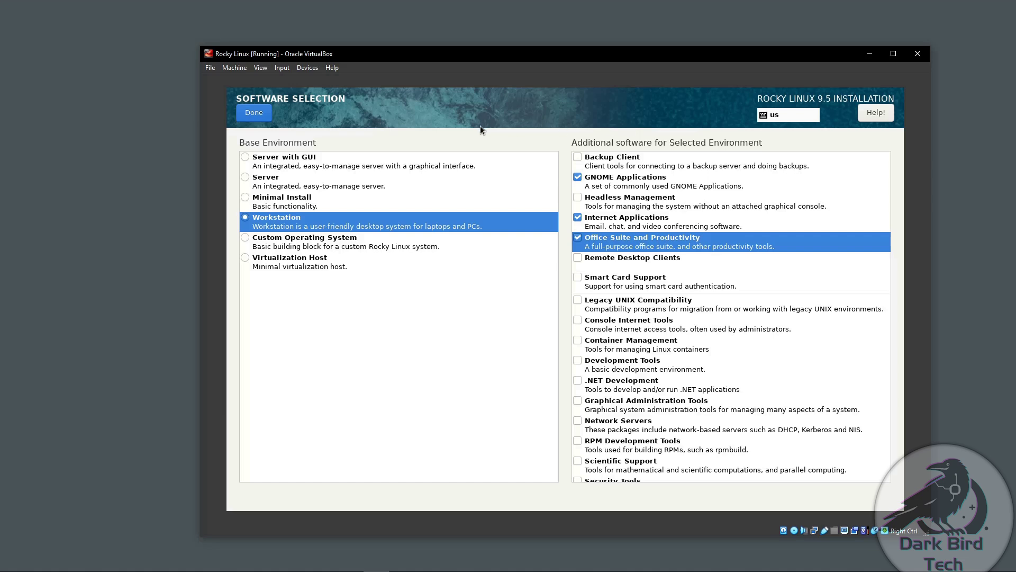
left_click(249, 113)
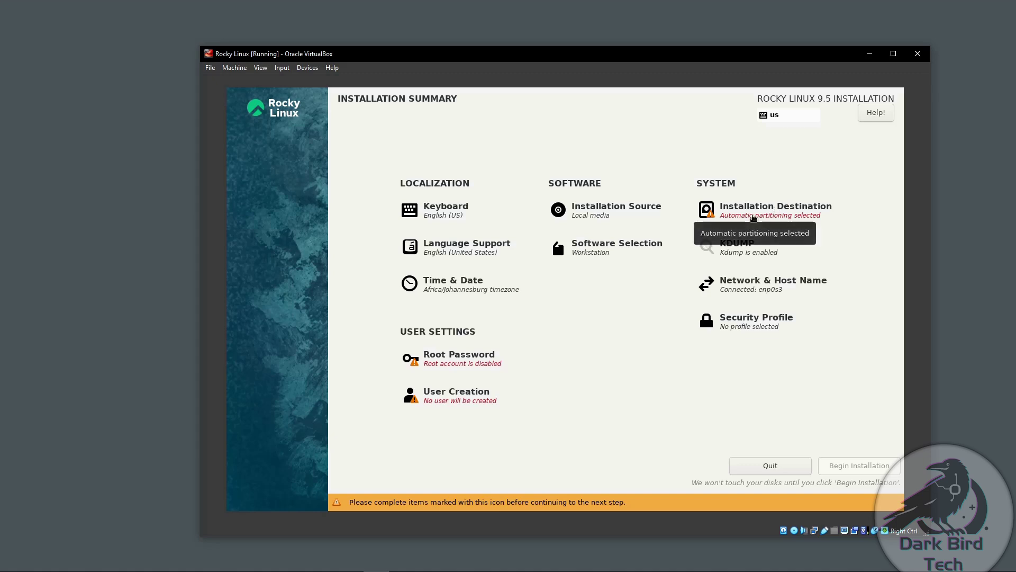
- Accept the 20 GiB ATA VBOX HARDDISK as the installation destination with automatic partitioning
left_click(754, 218)
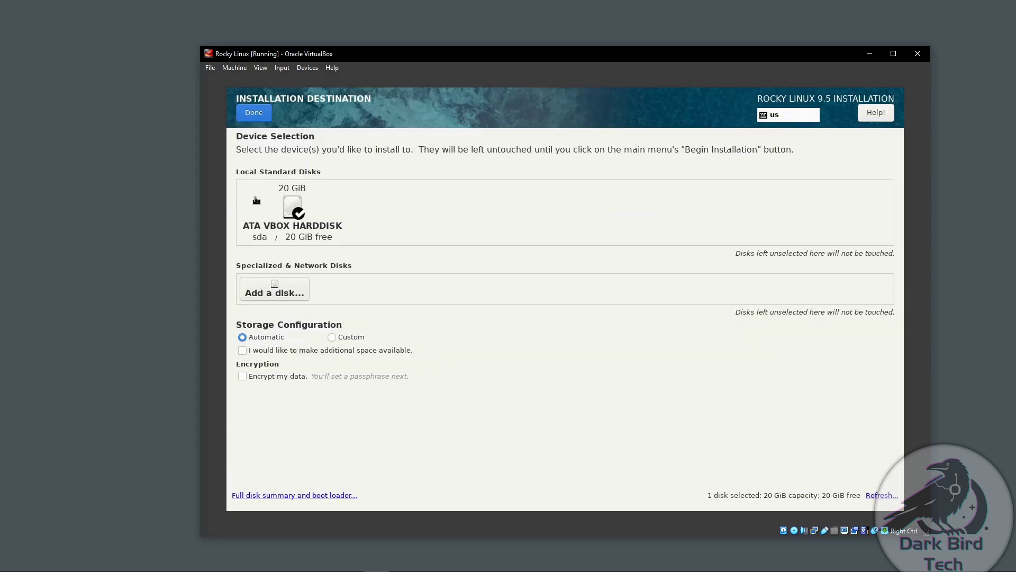
left_click(254, 114)
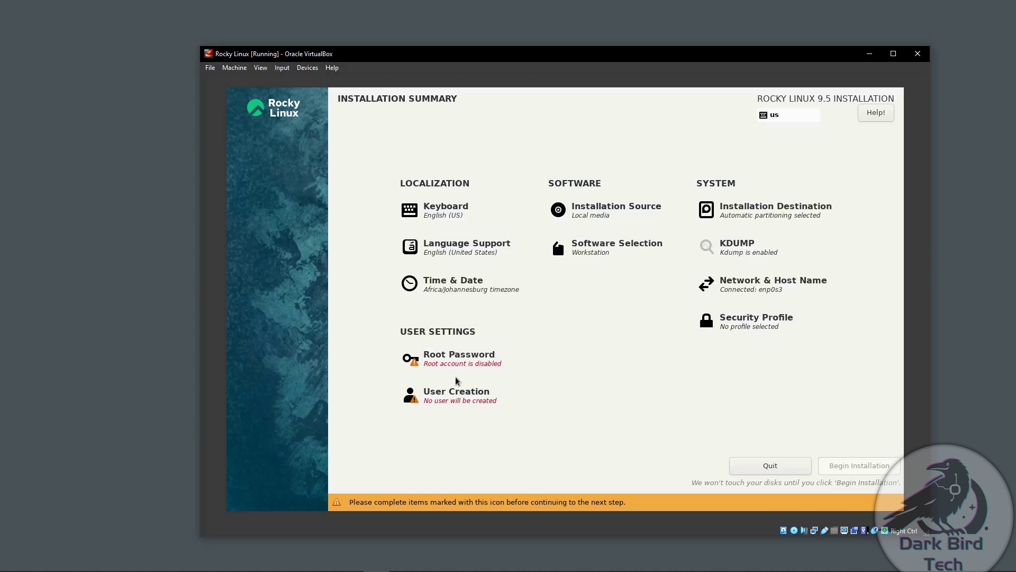
- Set and confirm the root password for the new system, and save it
left_click(459, 359)
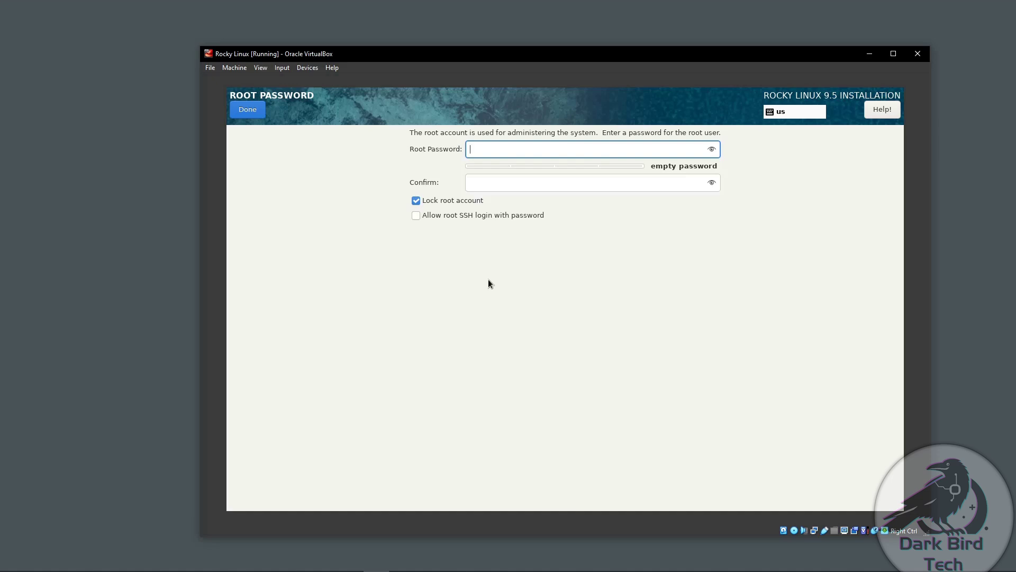
type("●●●●●●●●●●●")
key("Tab")
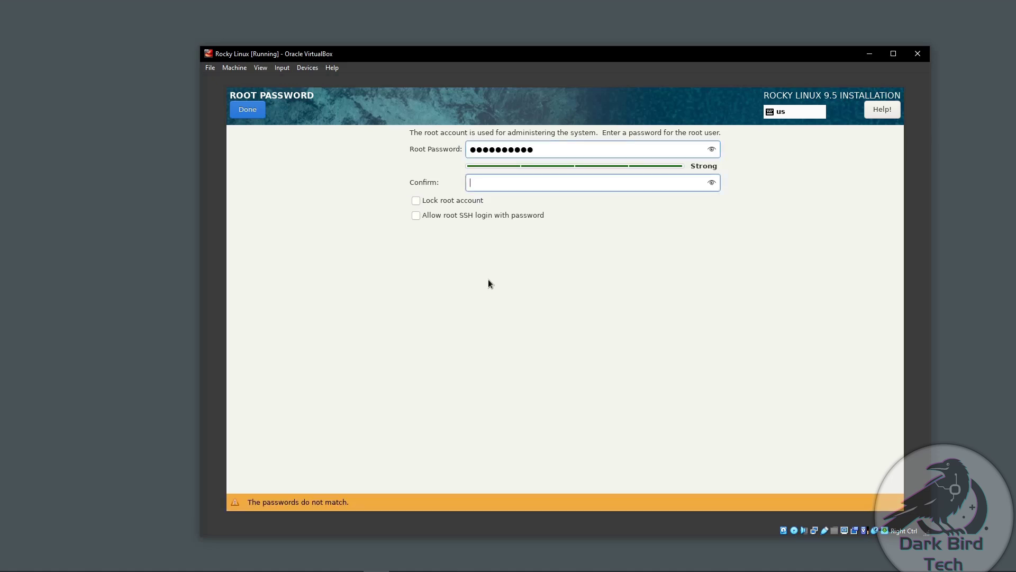
type("●●●●●●●●●●●")
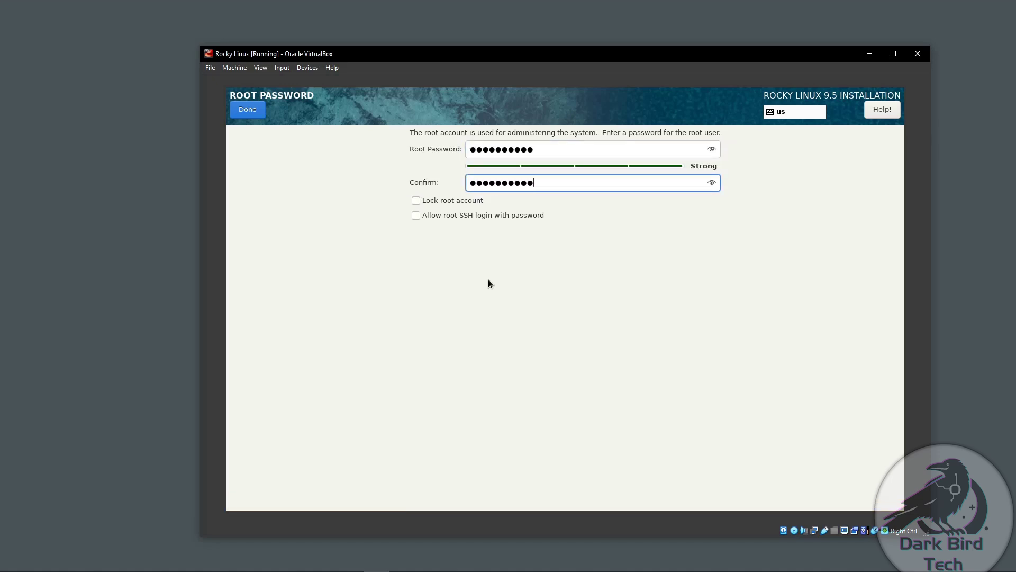
left_click(251, 113)
- Create the administrator user Dark Bird Tech with user name db, entering and confirming the account password
left_click(442, 405)
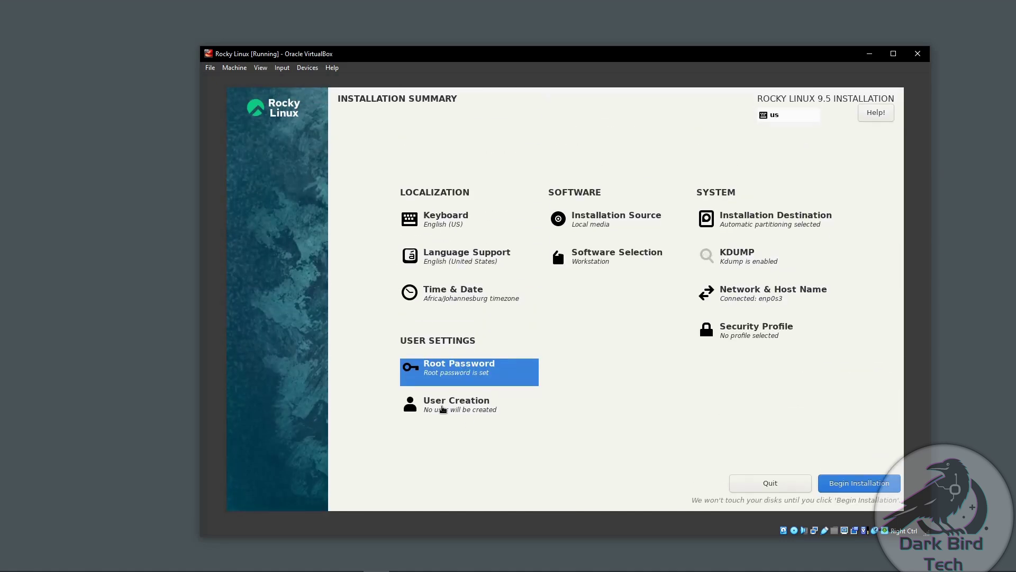
type("Dark Bird Tech")
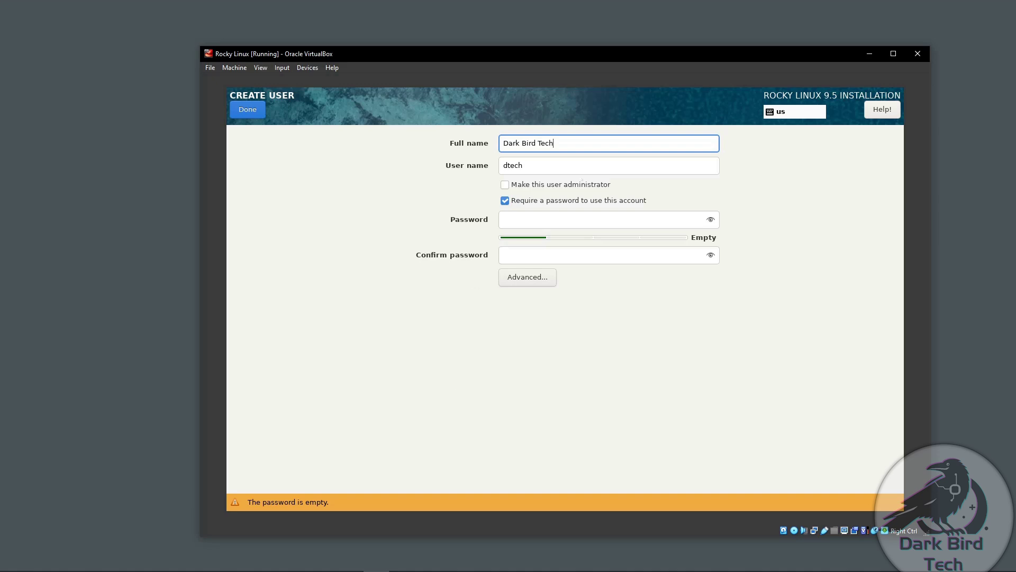
key("Tab")
type("db")
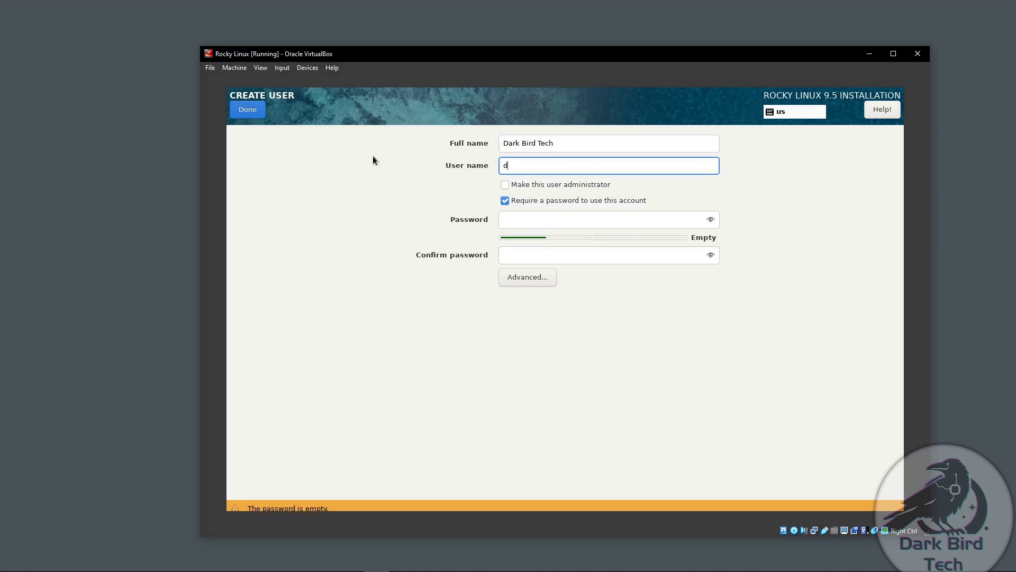
left_click(504, 189)
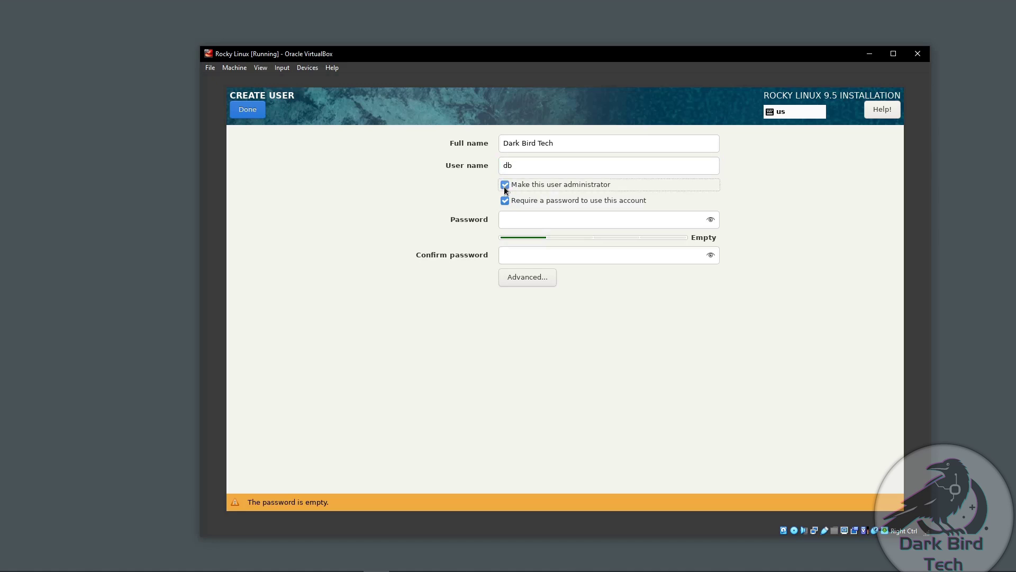
left_click(517, 217)
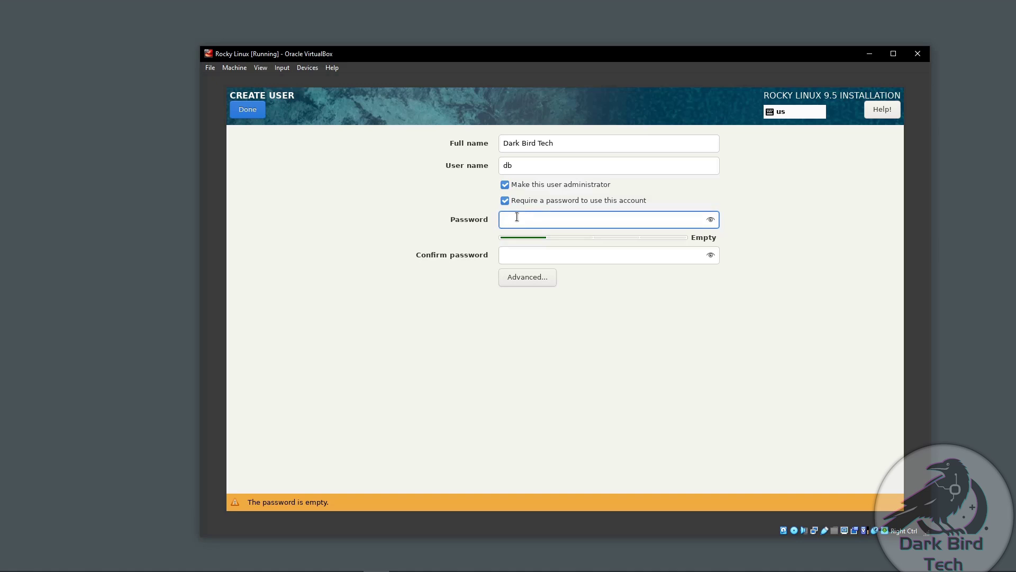
type("**********")
key("Tab")
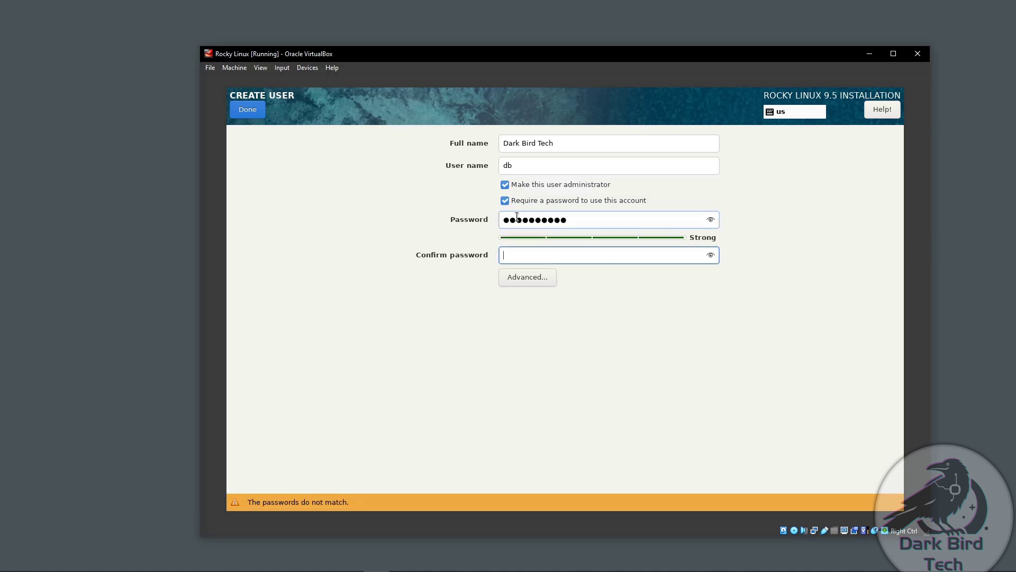
type("**********")
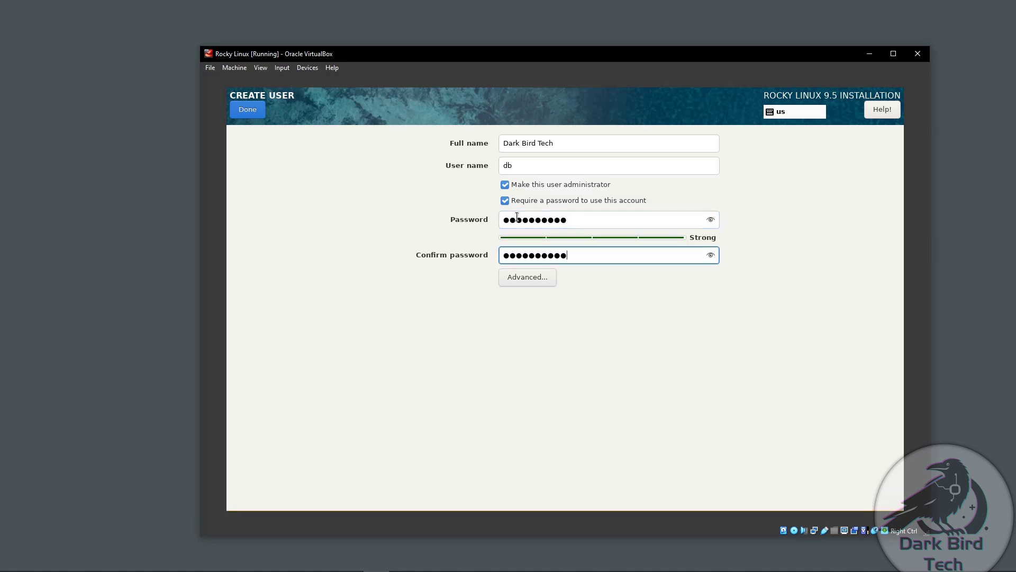
left_click(254, 112)
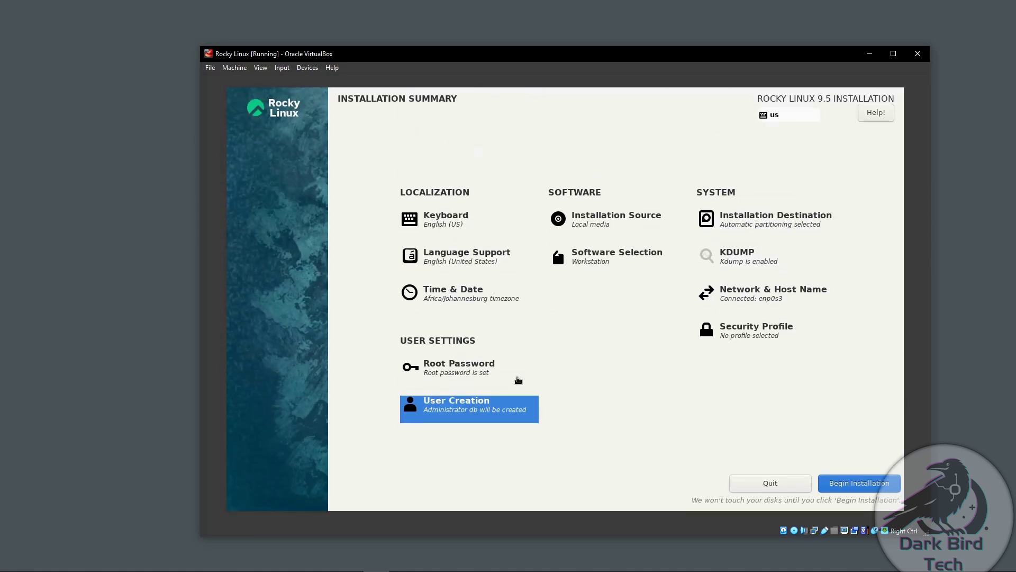
- Run the Rocky Linux installation and reboot into the installed system
left_click(843, 483)
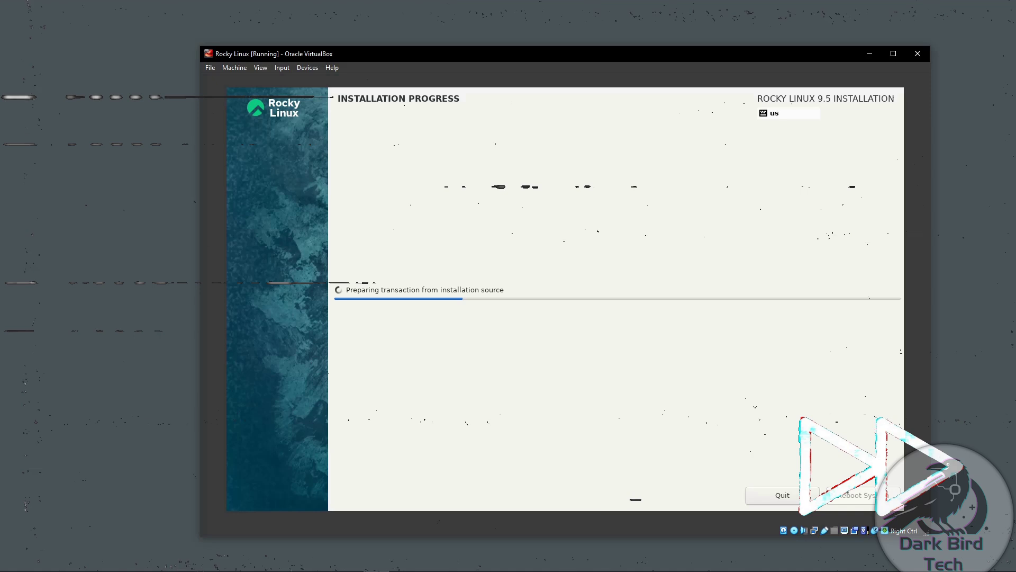
left_click(869, 485)
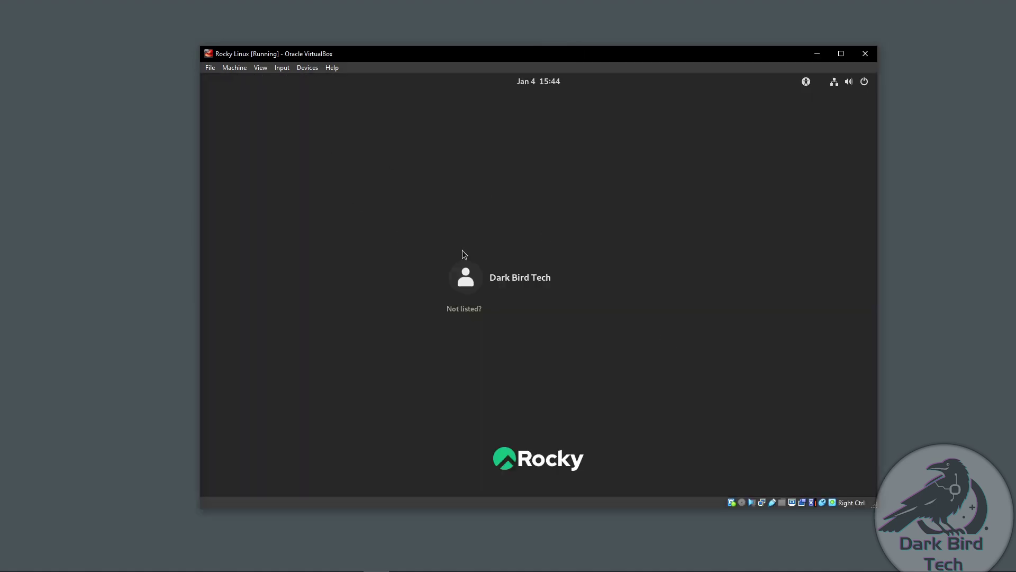
- Log in as Dark Bird Tech with the account password, decline the welcome tour, and go to the desktop
left_click(538, 286)
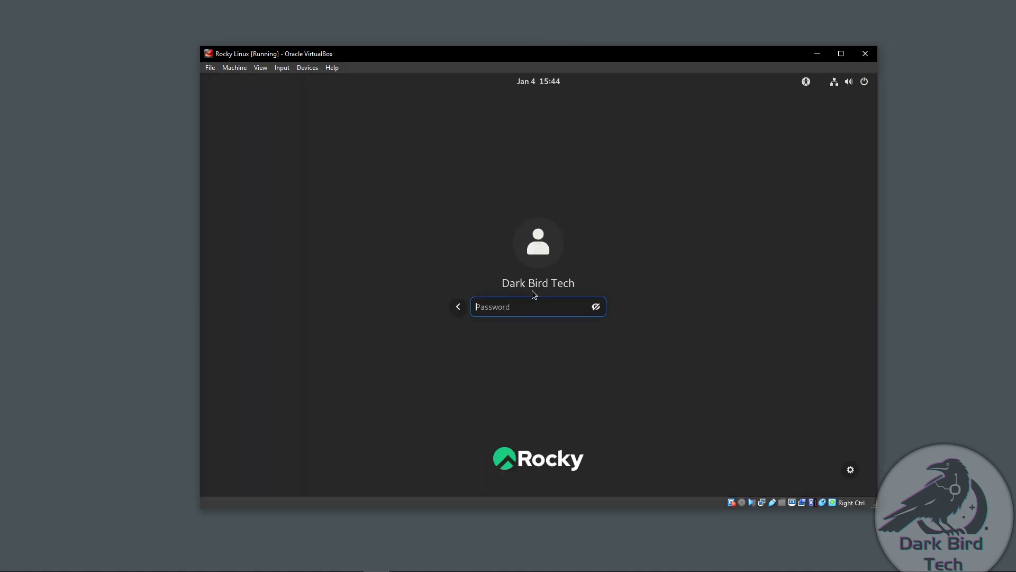
type("**********")
key("Return")
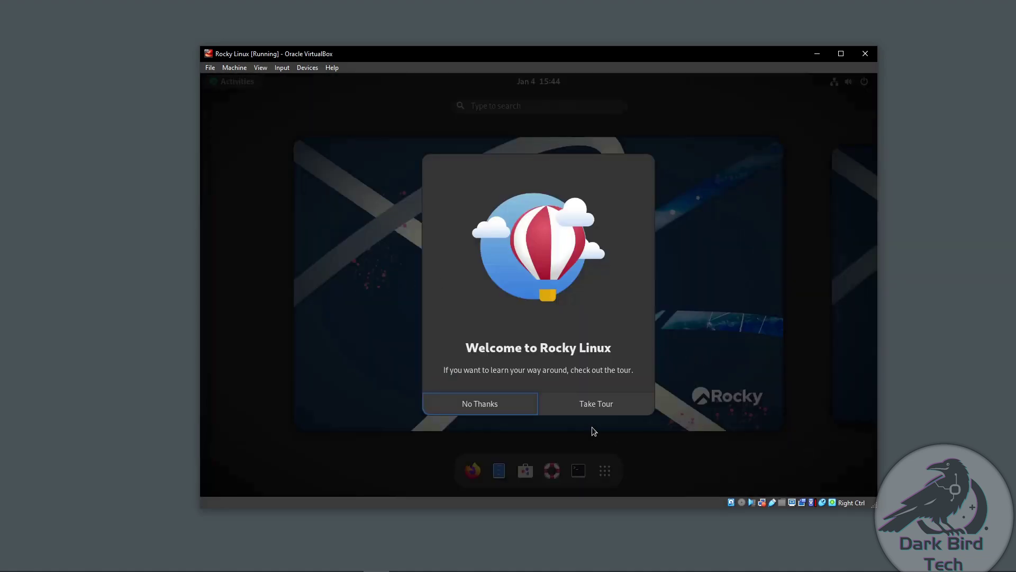
left_click(440, 409)
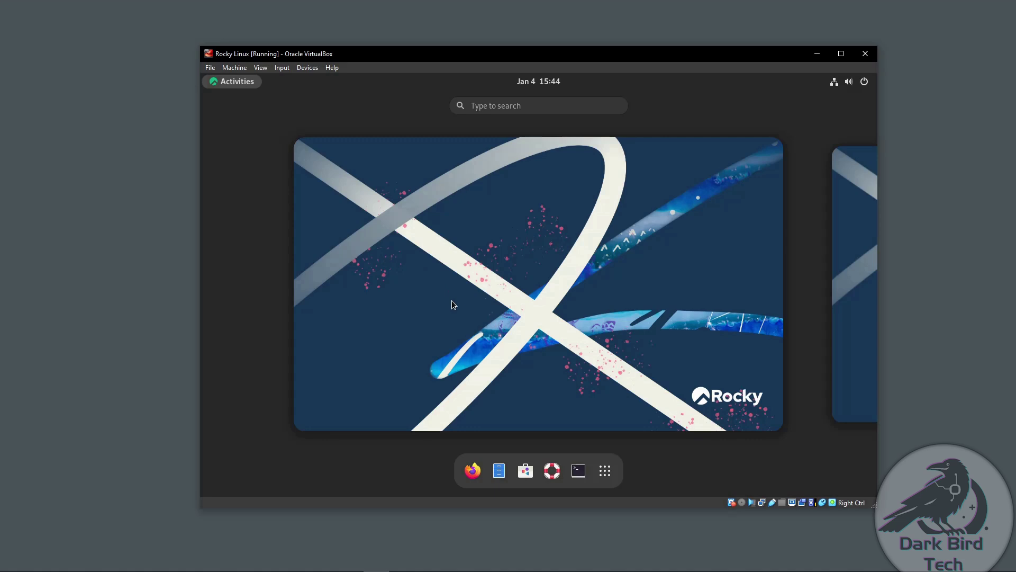
left_click(501, 276)
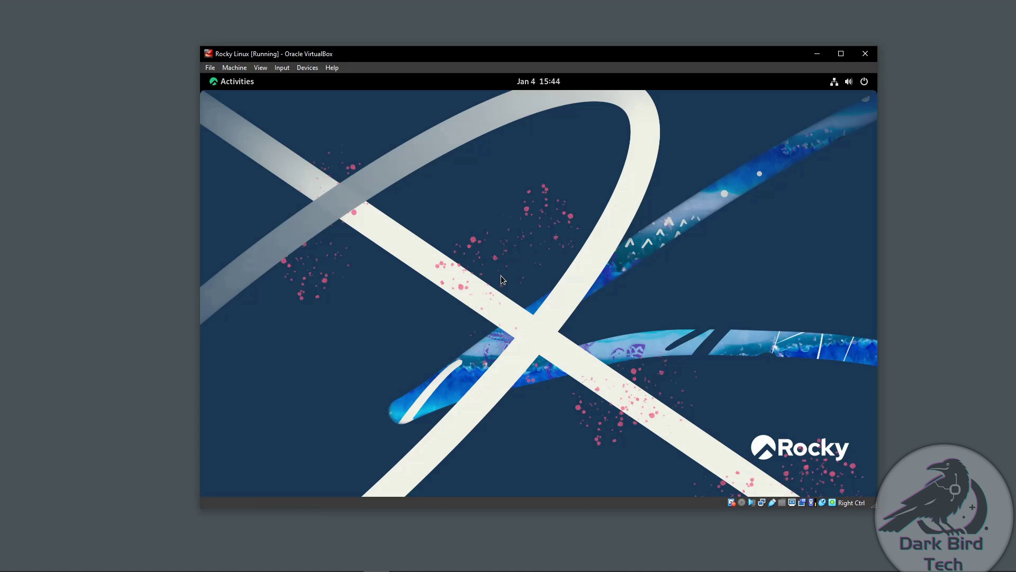
- Look over the Activities overview and the system's Power Off / Log Out options, and return to the desktop
left_click(214, 85)
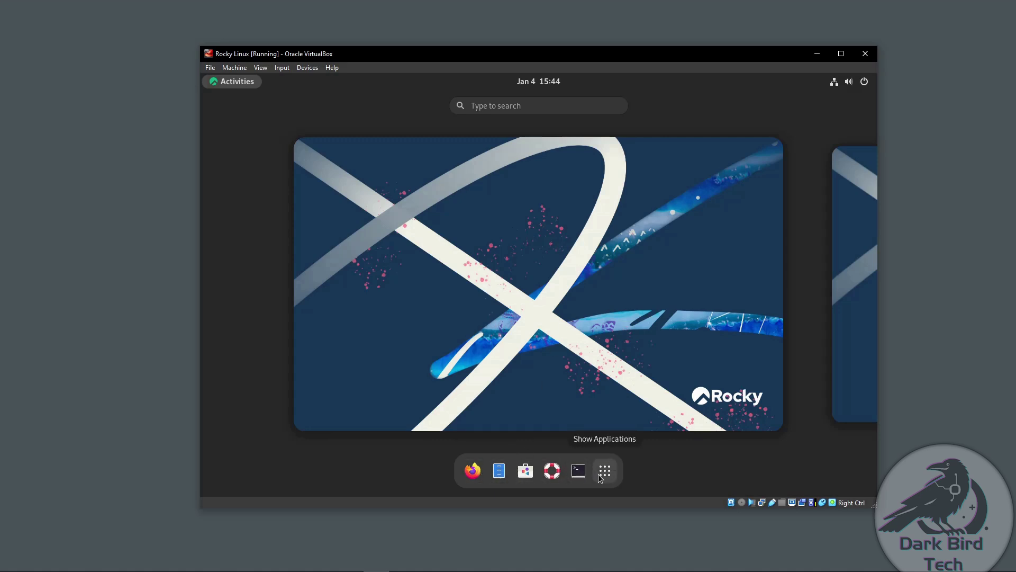
left_click(631, 384)
left_click(859, 86)
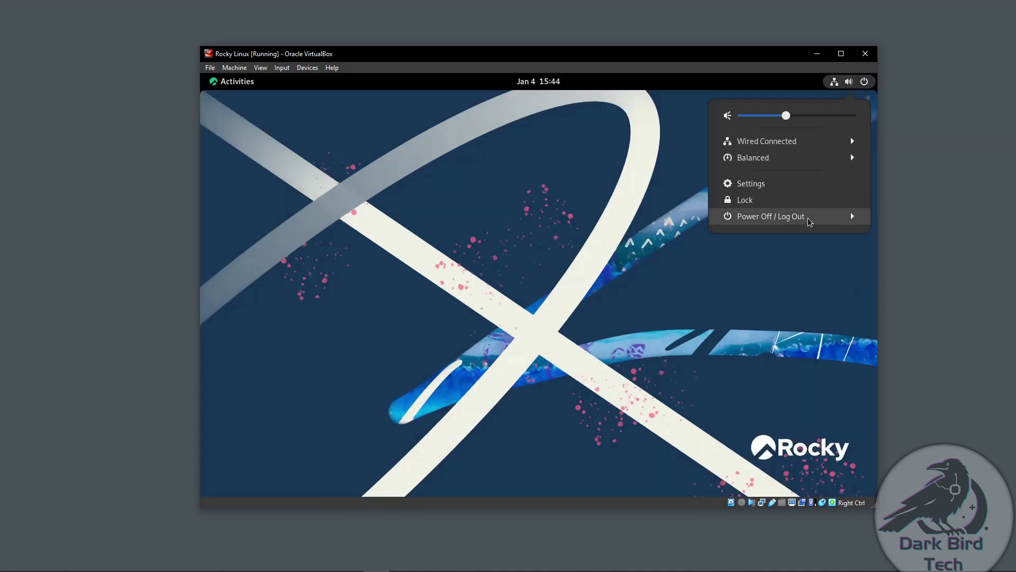
left_click(807, 218)
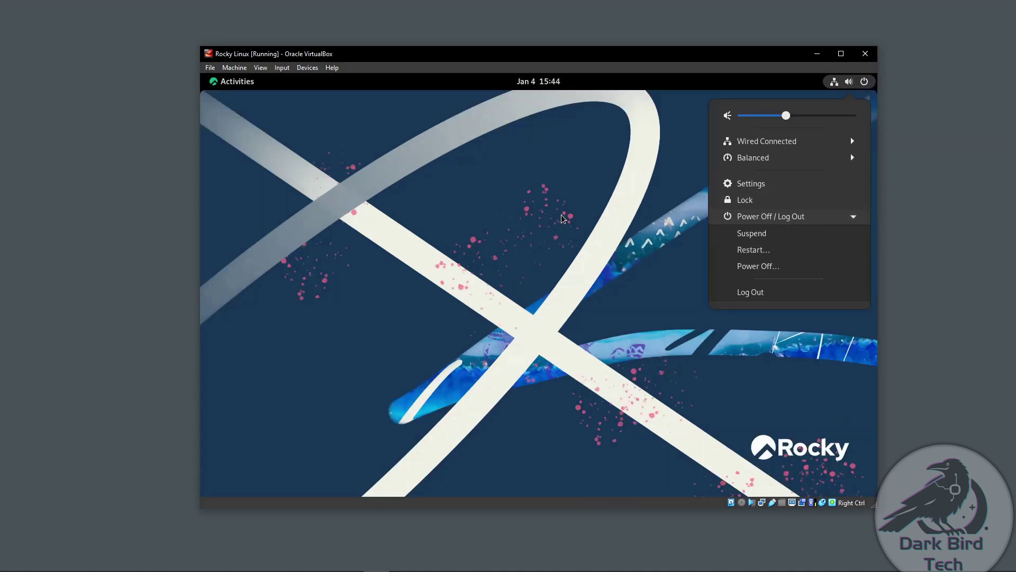
left_click(568, 248)
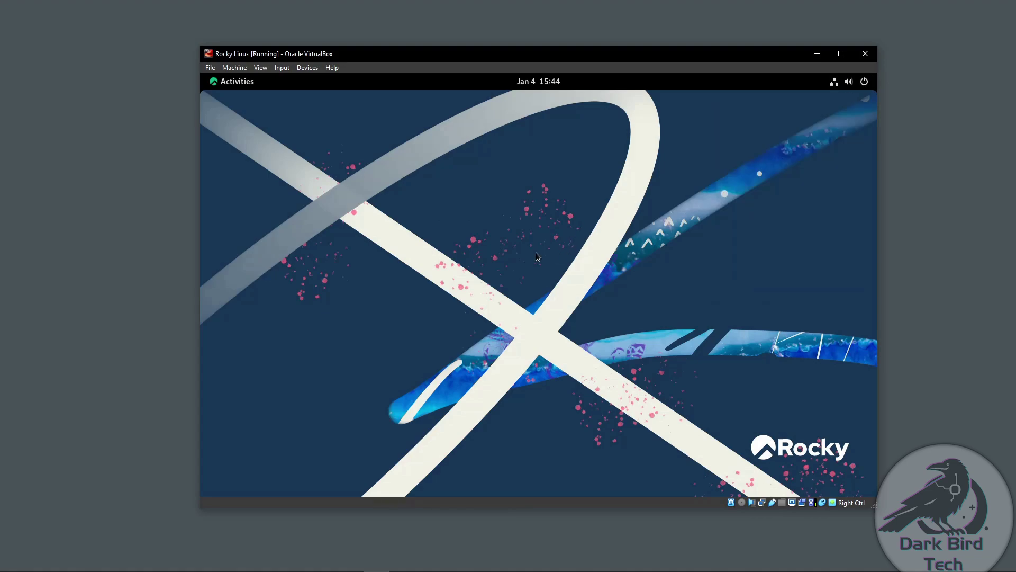